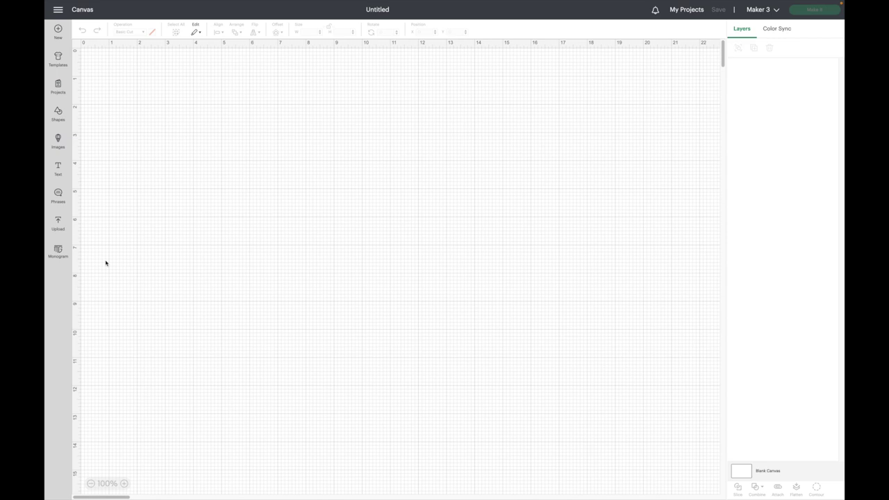
# Filter the Projects gallery to the Cards category and browse the card designs.
pyautogui.click(58, 86)
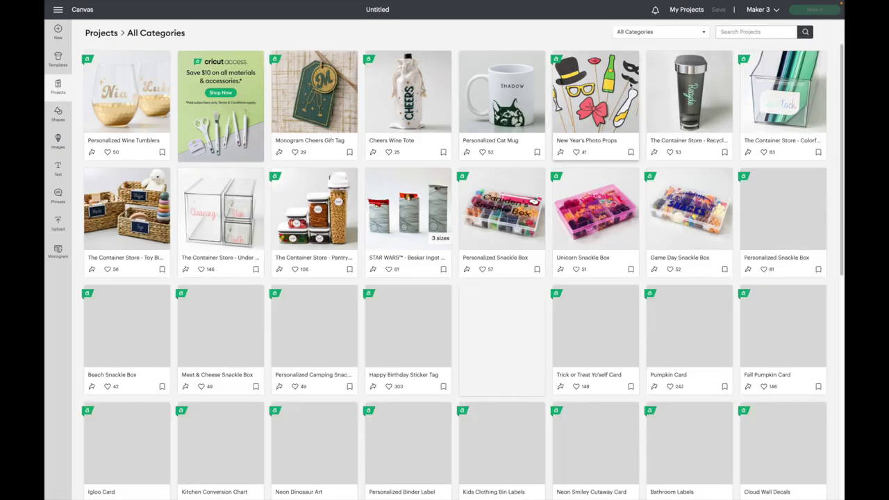
pyautogui.click(639, 33)
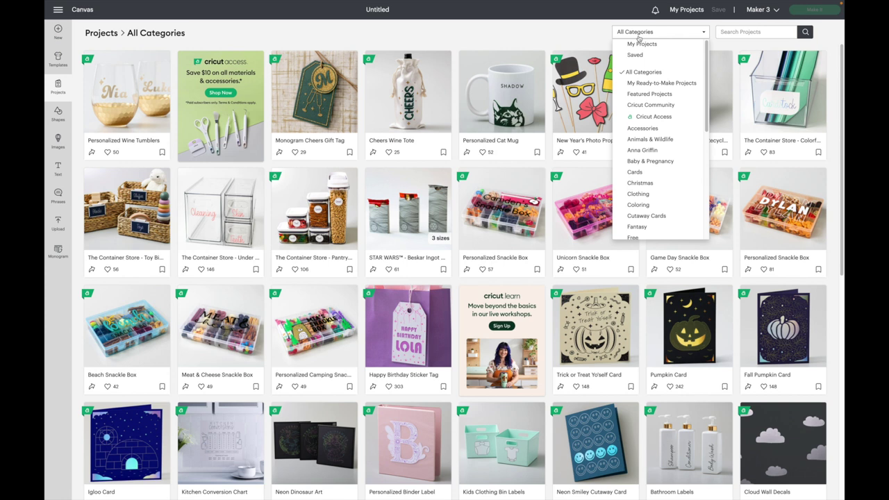
pyautogui.click(642, 171)
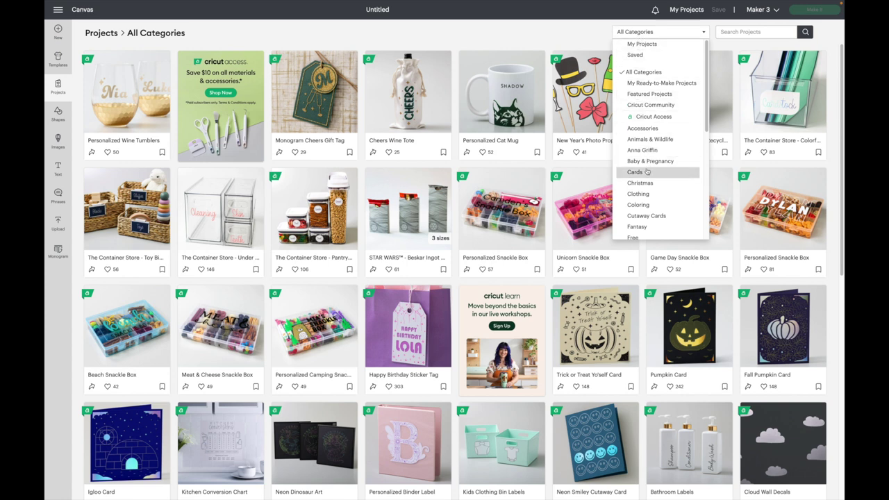
pyautogui.scroll(-5, 535, 310)
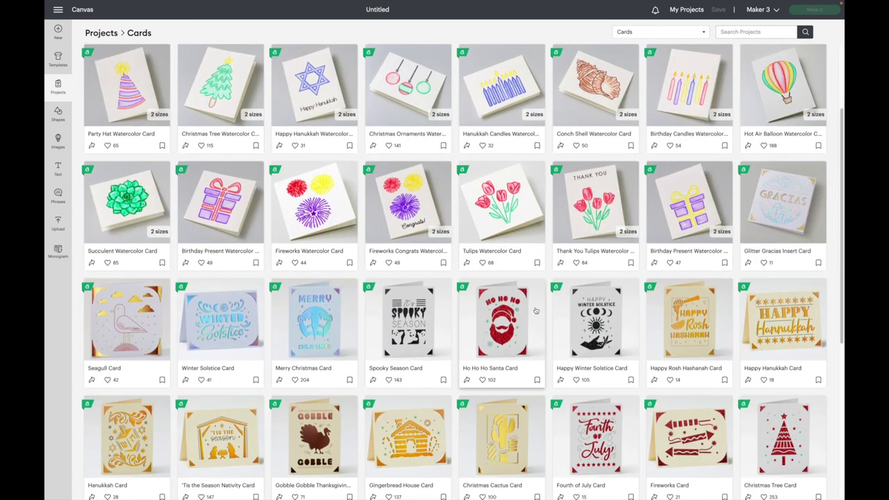
pyautogui.scroll(-3, 535, 311)
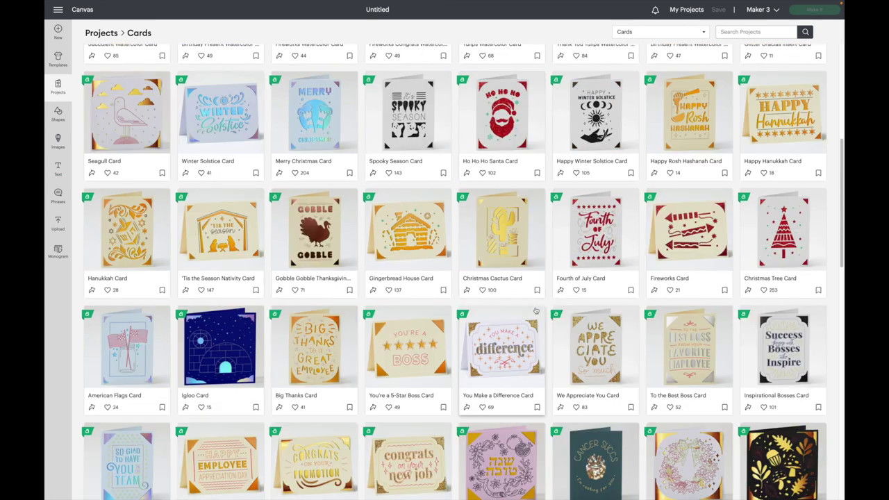
pyautogui.scroll(-5, 536, 310)
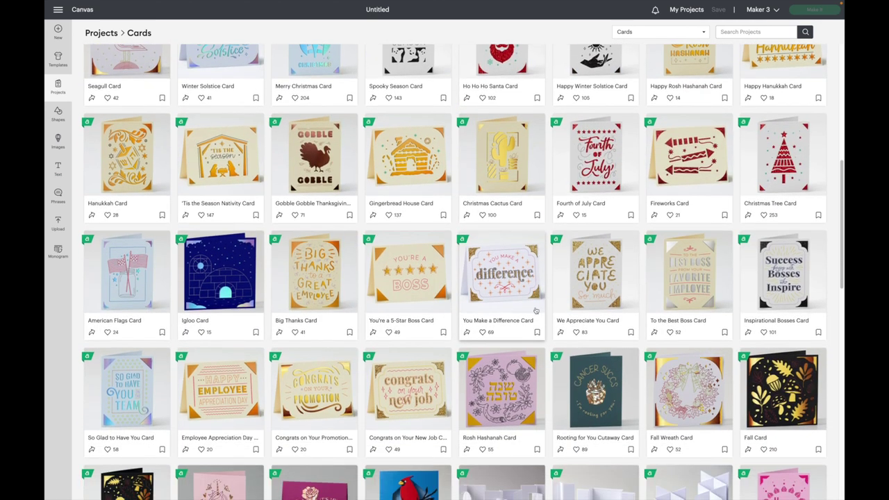
pyautogui.scroll(-4, 535, 311)
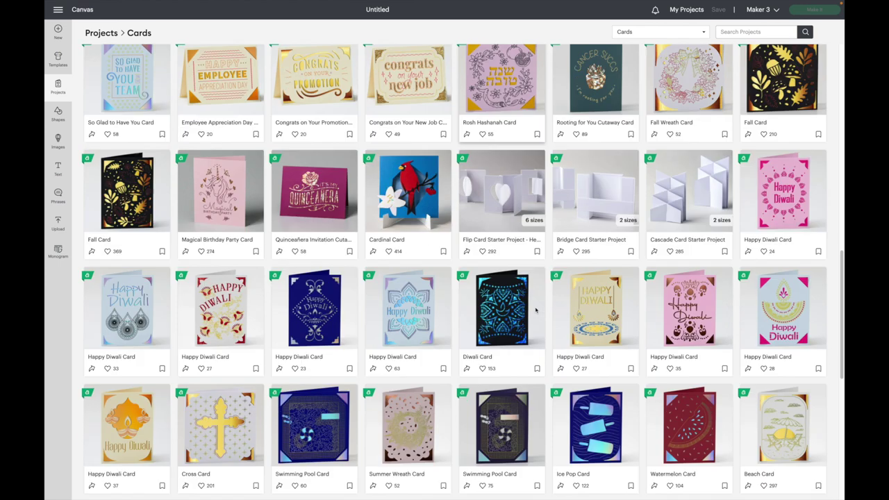
pyautogui.scroll(-1, 535, 311)
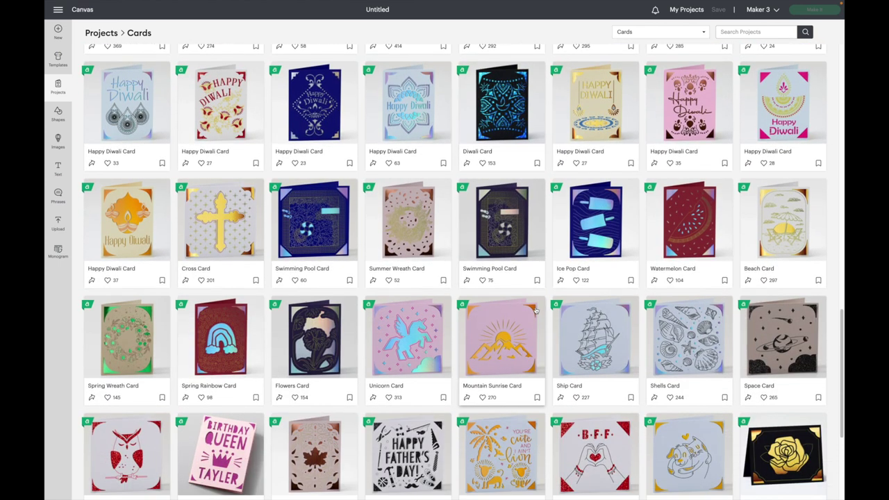
pyautogui.scroll(-2, 536, 310)
pyautogui.scroll(10, 535, 310)
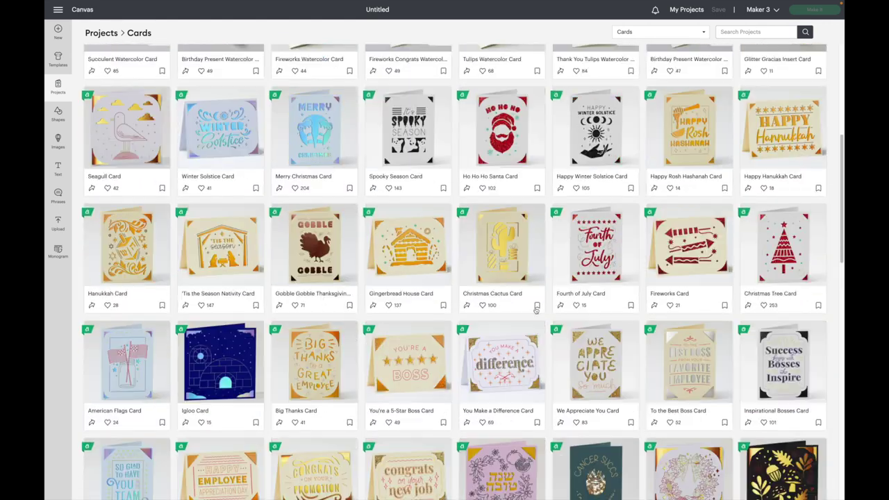
pyautogui.scroll(2, 535, 311)
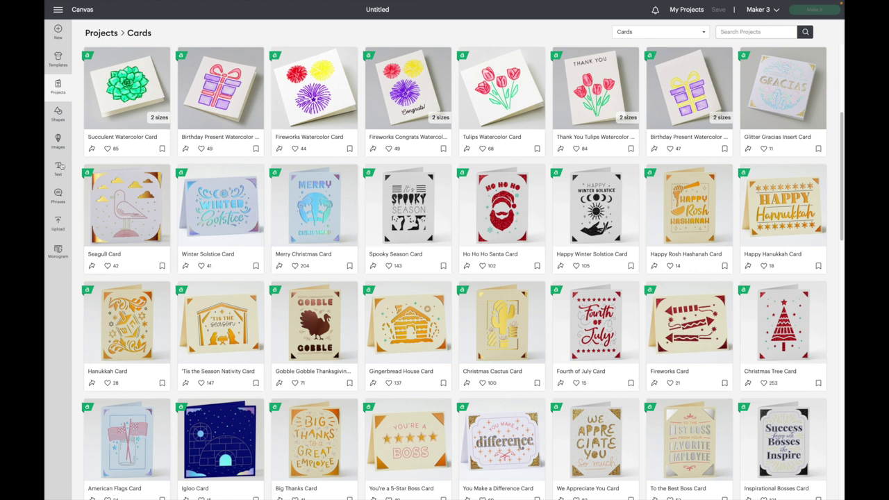
# Search the image library for 'cutaway' and add the Birthday Girl Cutaway Card to the canvas.
pyautogui.click(55, 141)
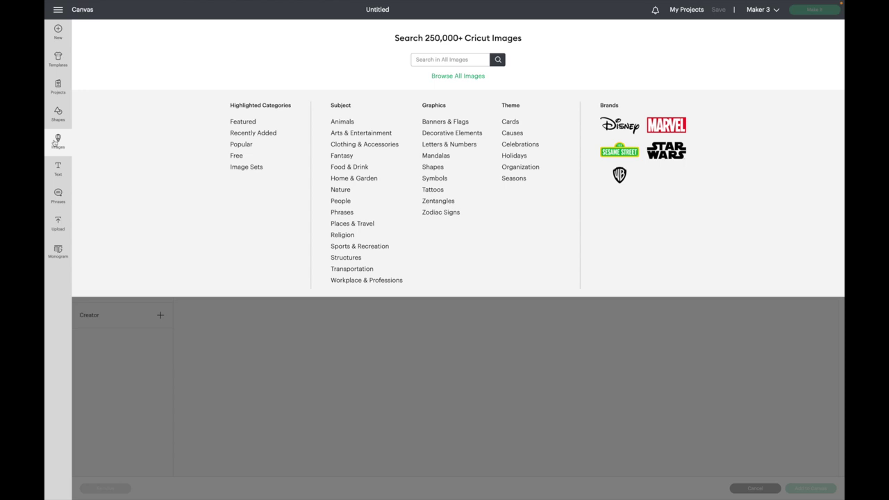
pyautogui.click(425, 62)
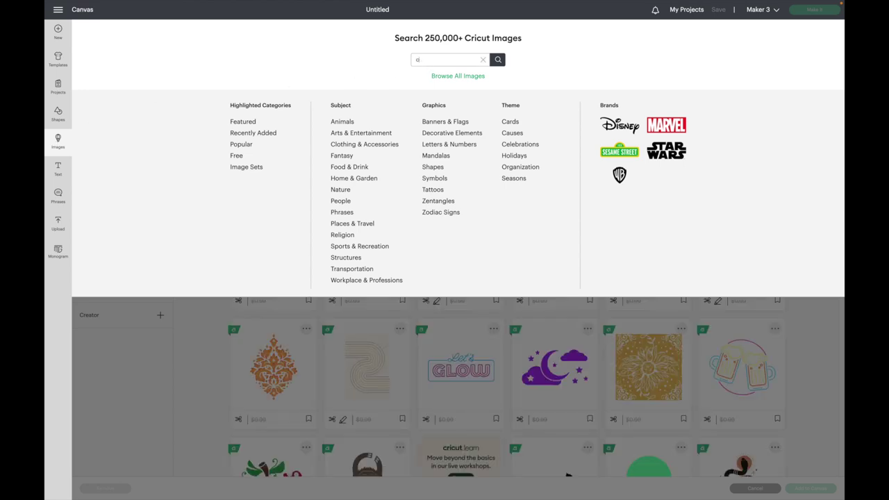
pyautogui.write('cutaway')
pyautogui.press('Return')
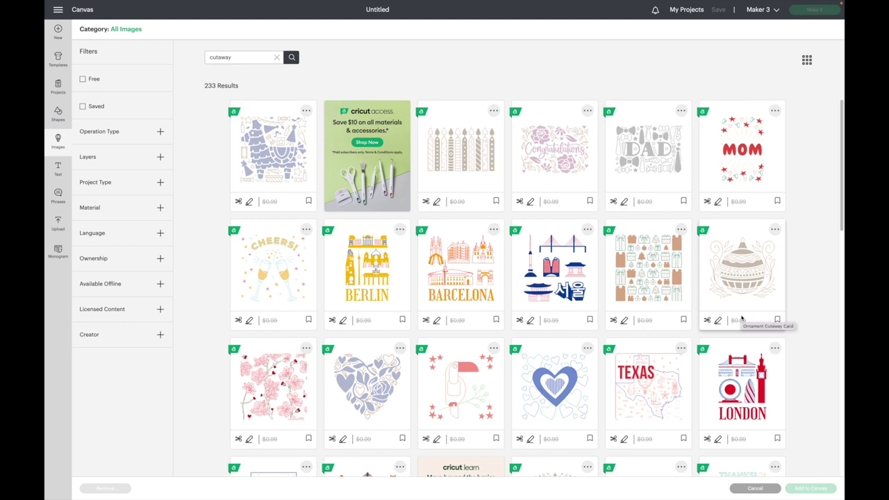
pyautogui.scroll(-2, 742, 318)
pyautogui.scroll(-4, 741, 318)
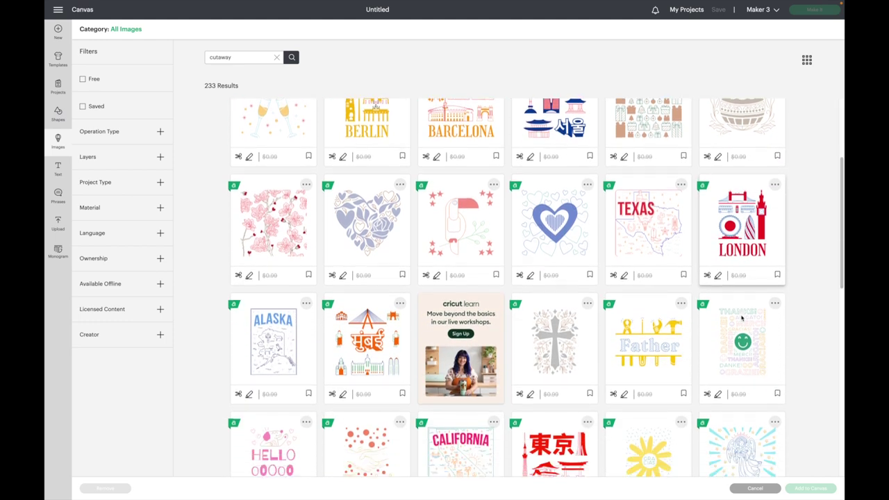
pyautogui.scroll(-2, 742, 318)
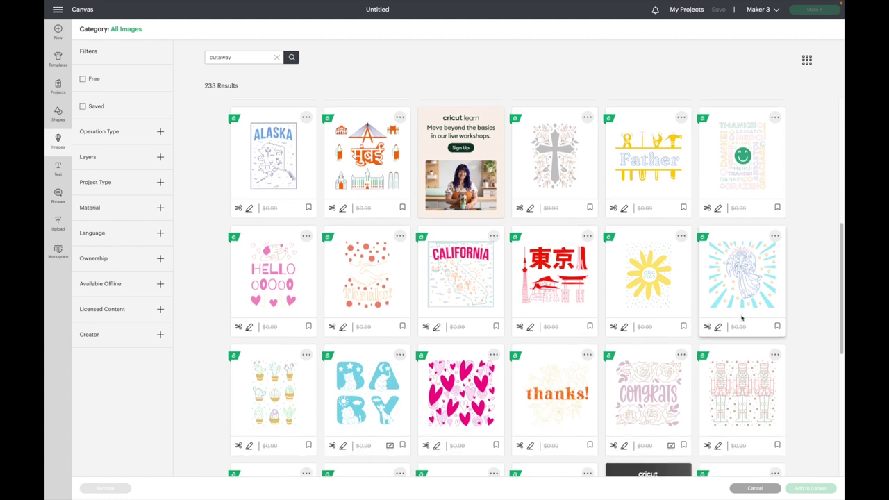
pyautogui.scroll(4, 790, 372)
pyautogui.scroll(-7, 790, 372)
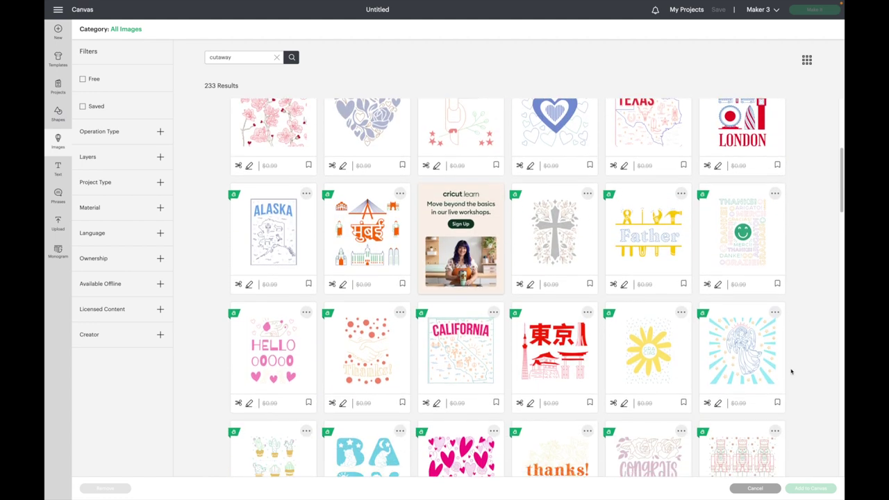
pyautogui.scroll(-10, 790, 371)
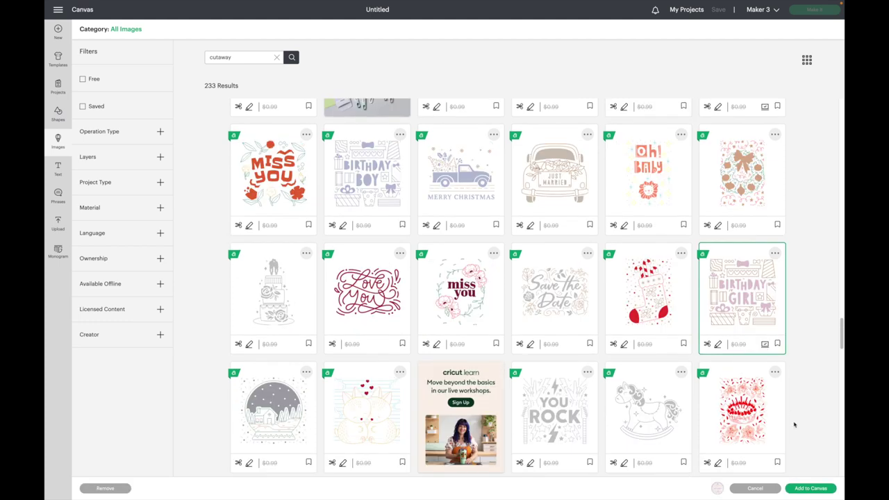
pyautogui.click(810, 488)
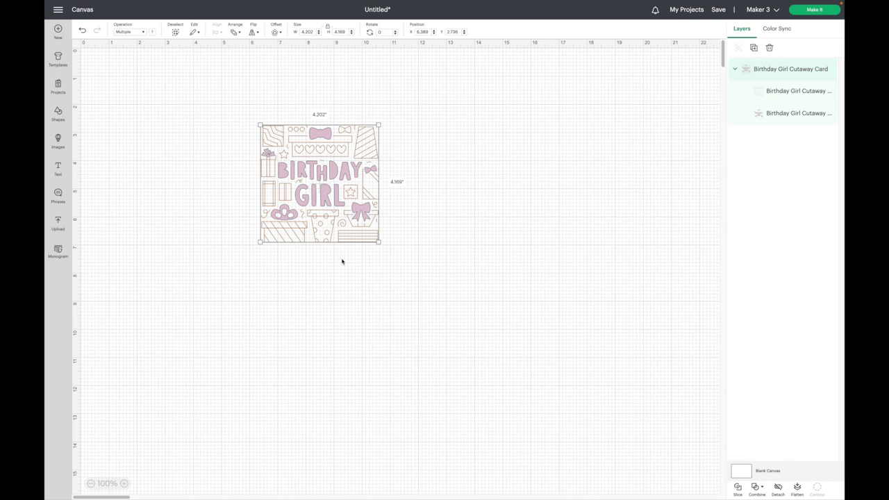
# Inspect the Birthday Girl card's pen layer, then deselect it.
pyautogui.click(775, 95)
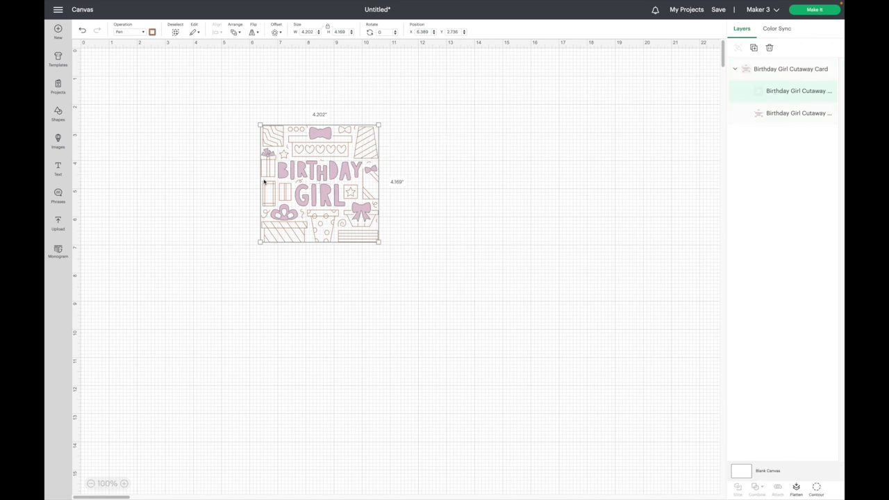
pyautogui.click(465, 162)
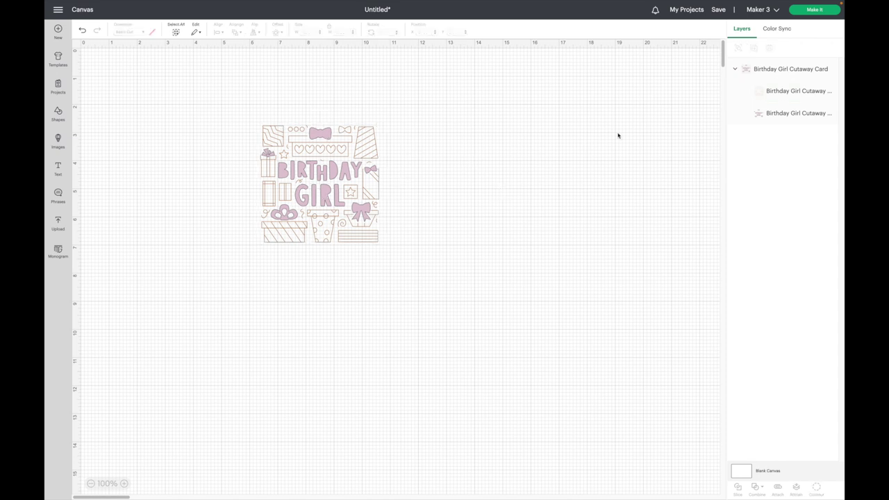
# Send the design to cut preparation on the card mat, keeping card size S40.
pyautogui.click(809, 11)
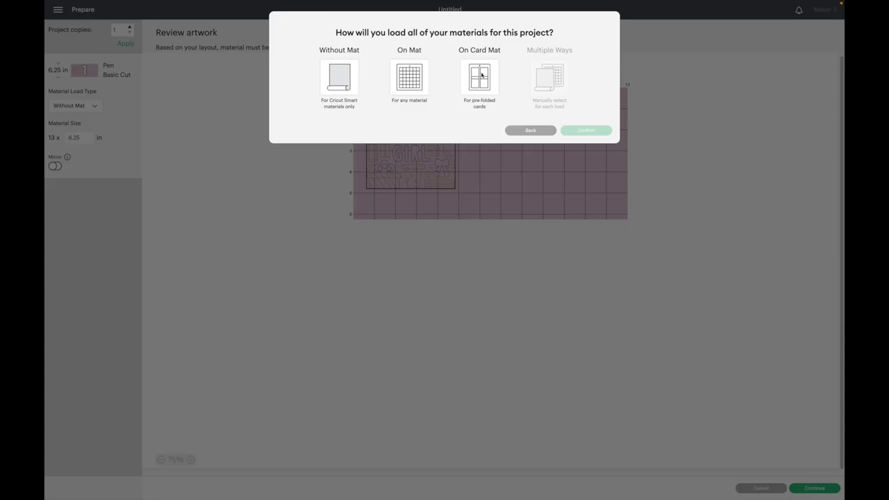
pyautogui.click(590, 133)
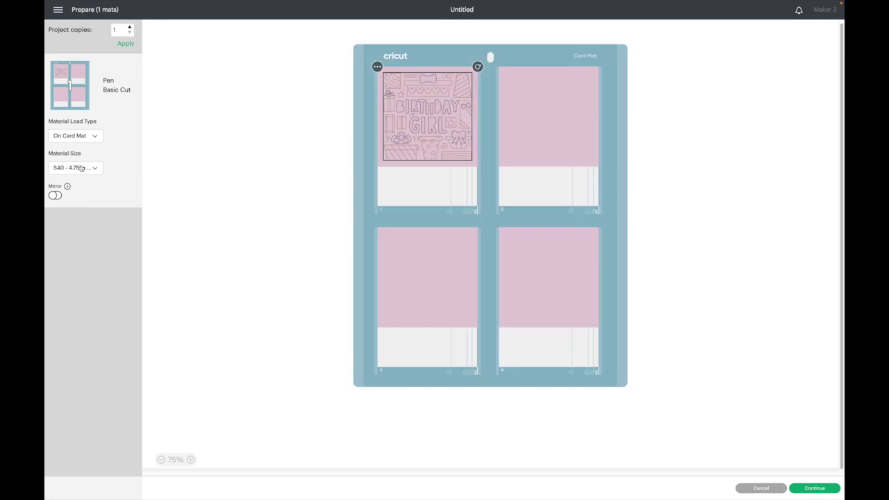
pyautogui.click(81, 169)
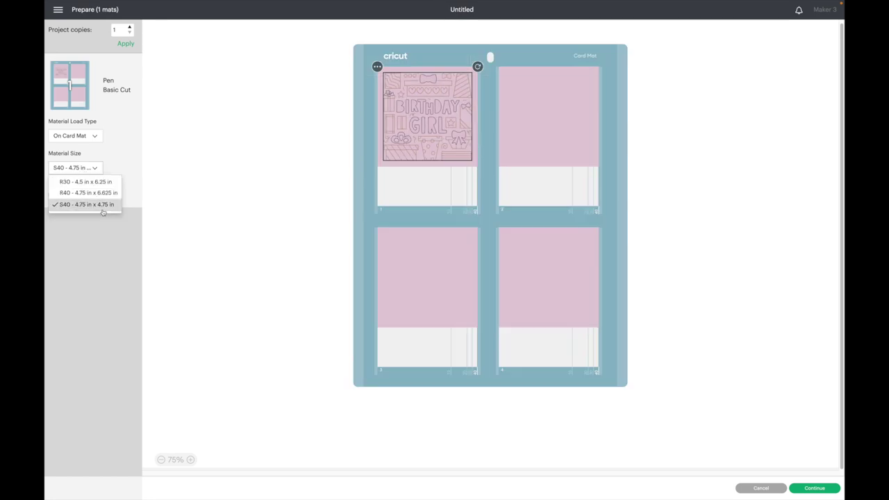
pyautogui.click(221, 146)
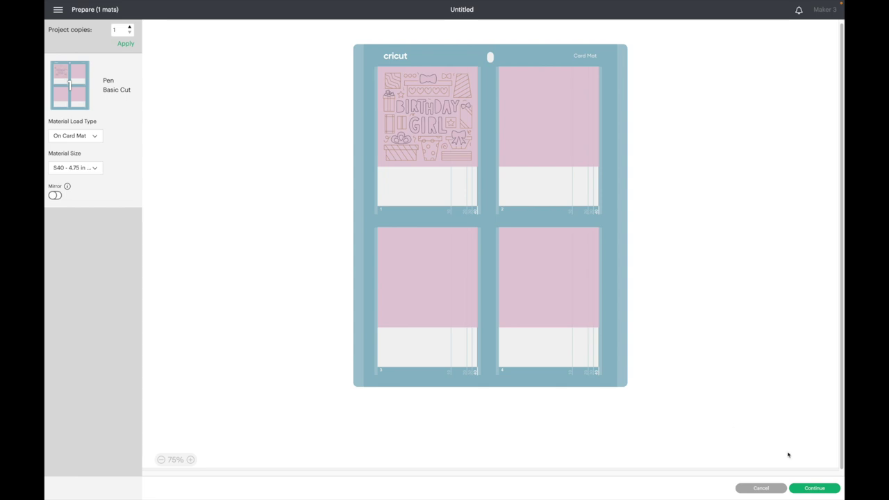
# Set the base material to Cutaway Card + Backer.
pyautogui.click(813, 487)
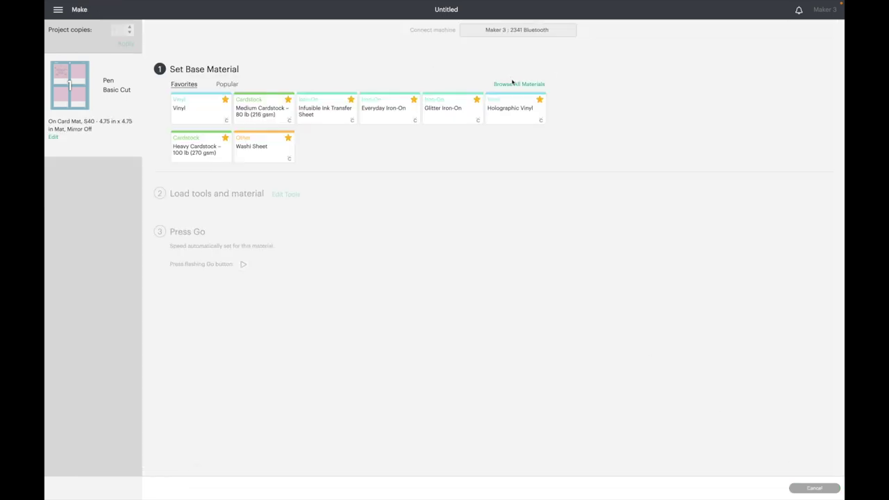
pyautogui.click(512, 84)
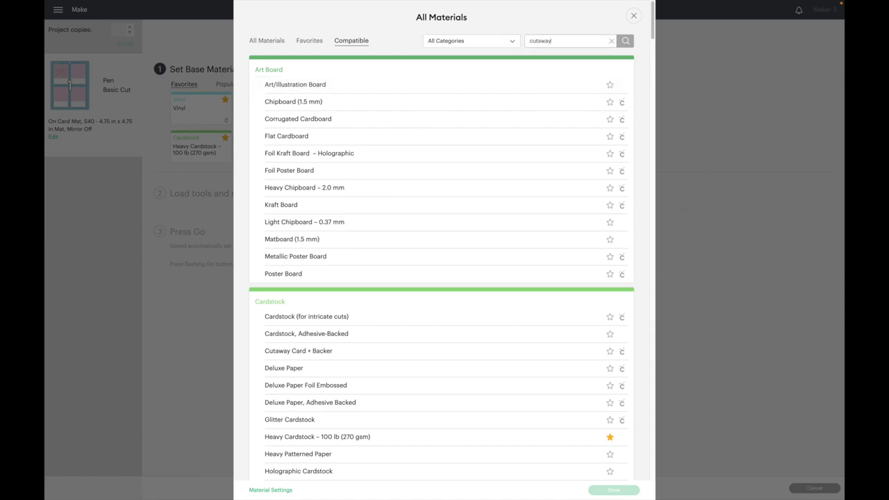
pyautogui.press('Return')
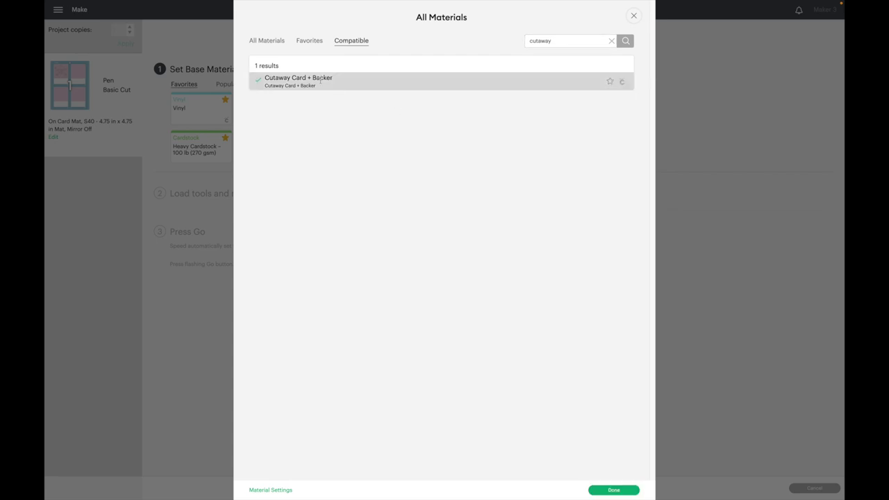
pyautogui.click(614, 490)
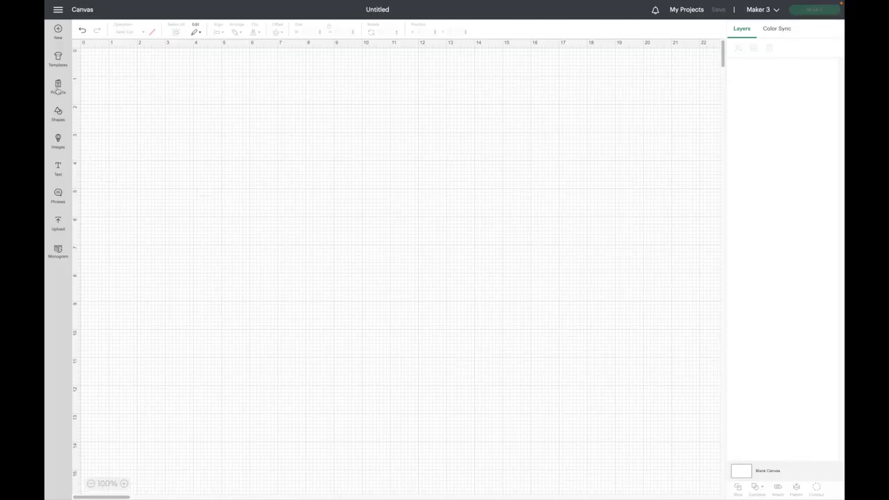
# Filter Projects to the Cards category and search for 'Christmas'.
pyautogui.click(58, 87)
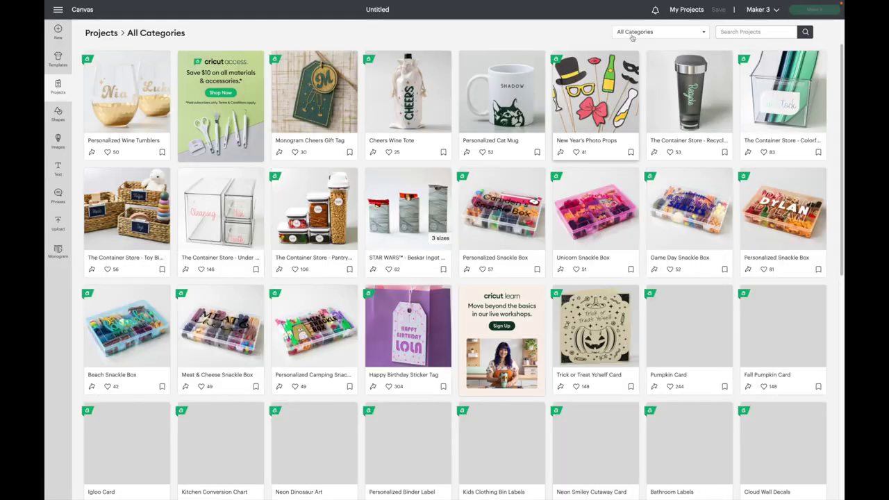
pyautogui.click(659, 32)
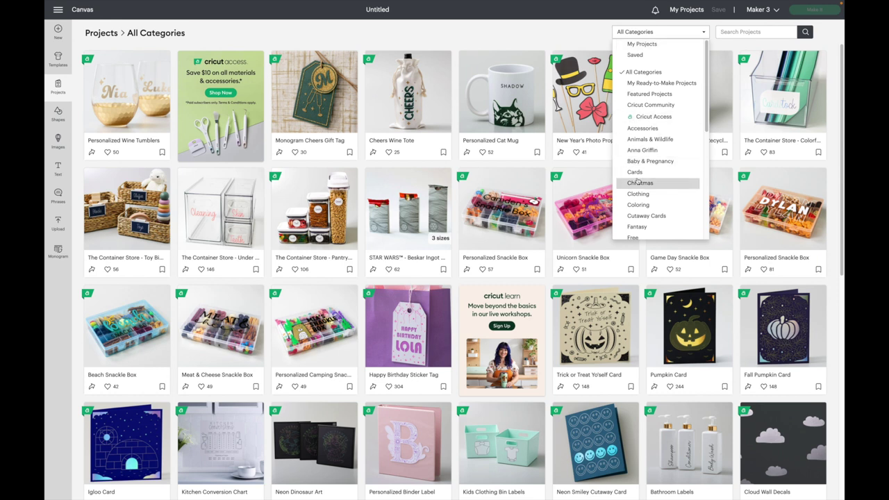
pyautogui.click(636, 182)
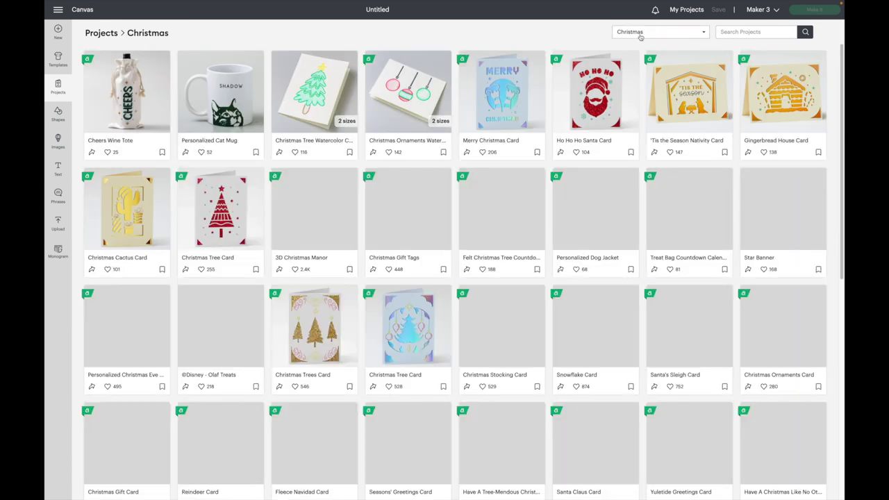
pyautogui.click(640, 35)
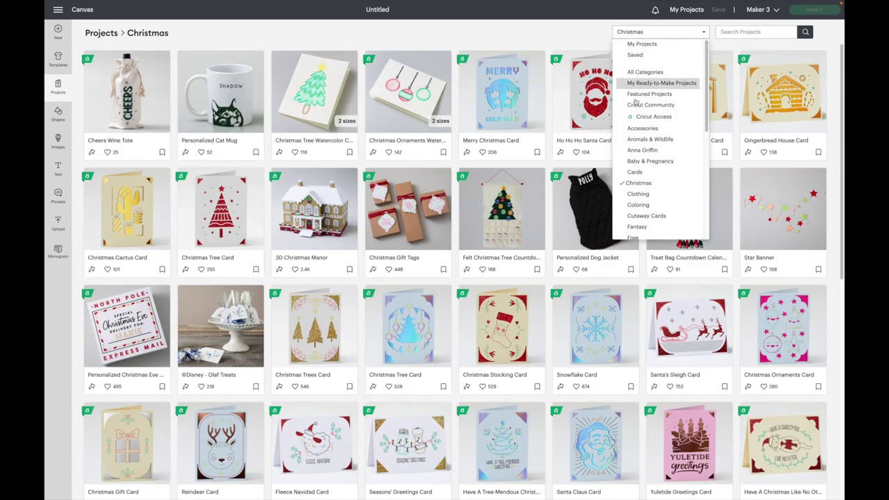
pyautogui.click(640, 173)
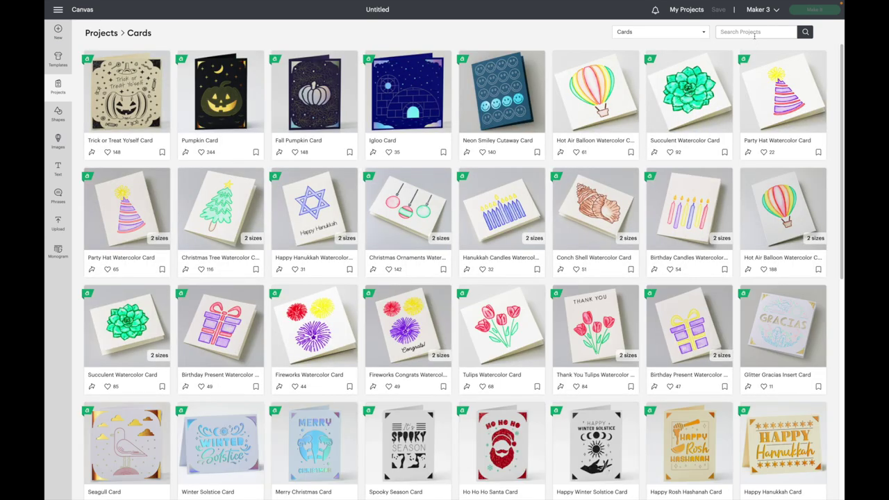
pyautogui.write('Christmas')
pyautogui.press('Return')
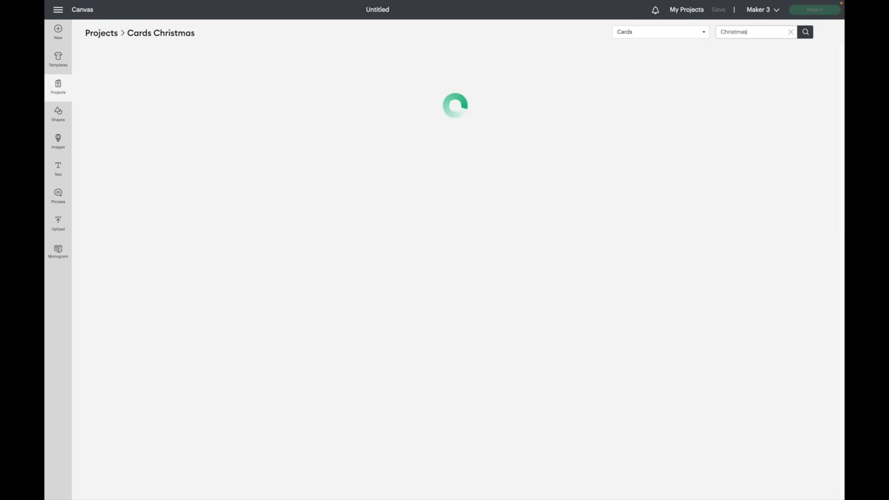
# Open the Merry Christmas Card project at size S40 for customizing.
pyautogui.click(130, 200)
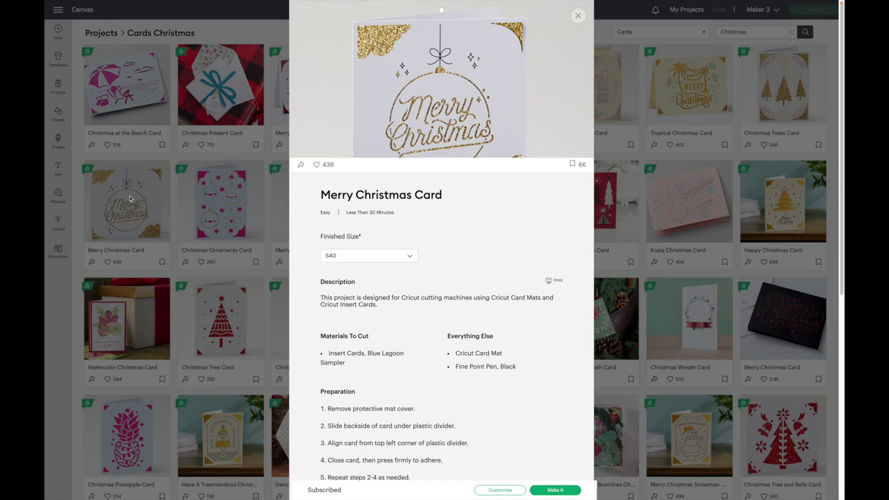
pyautogui.click(337, 260)
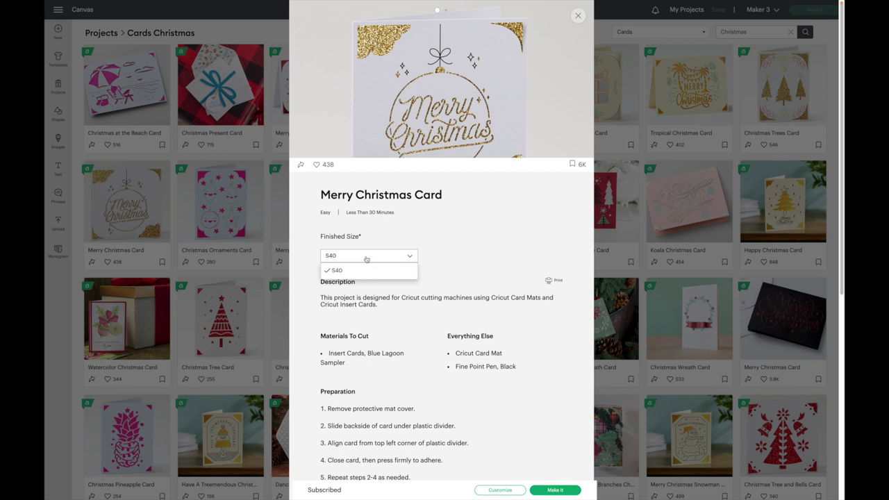
pyautogui.click(445, 243)
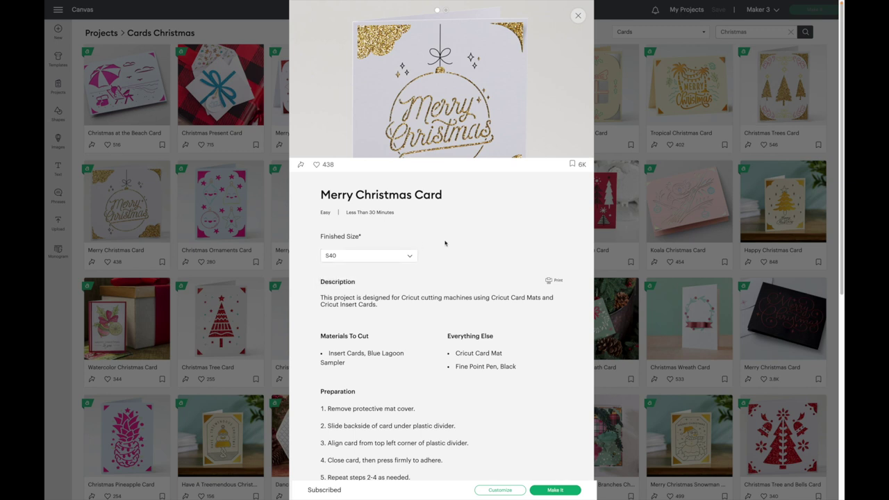
pyautogui.click(494, 490)
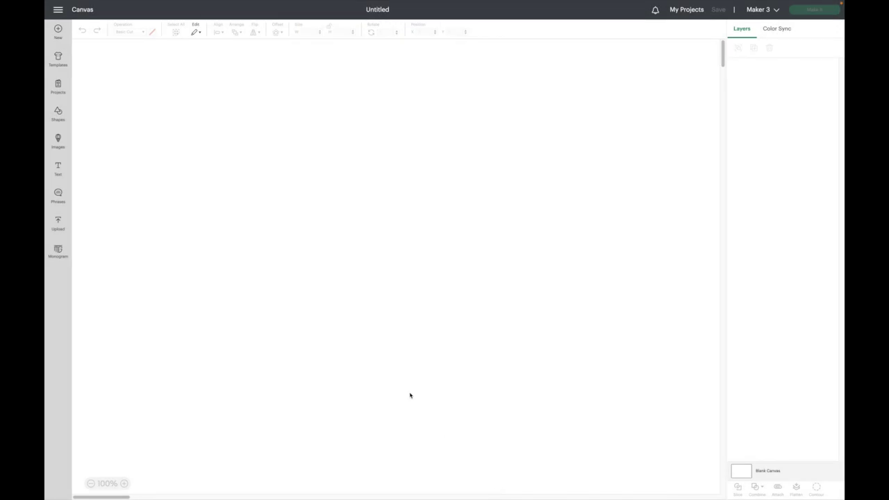
# Insert a square, unlock proportions, size it 4.75 × 6.6 in, and make it a Guide.
pyautogui.click(57, 116)
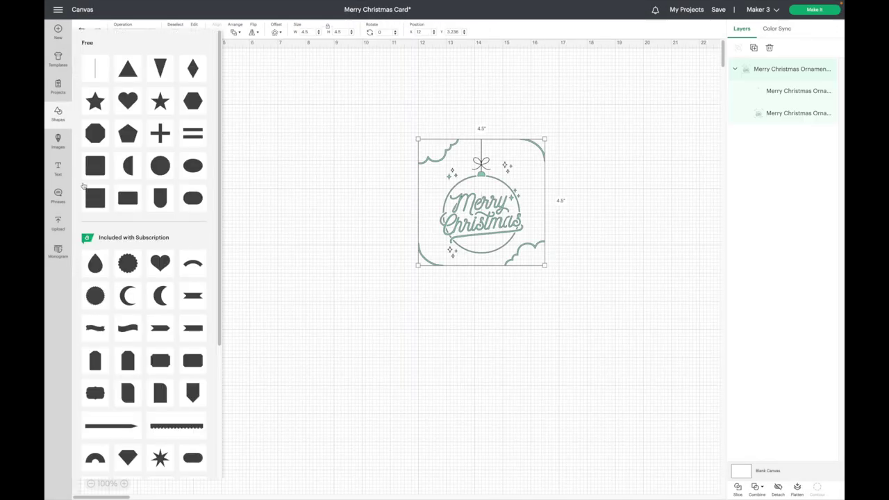
pyautogui.click(96, 198)
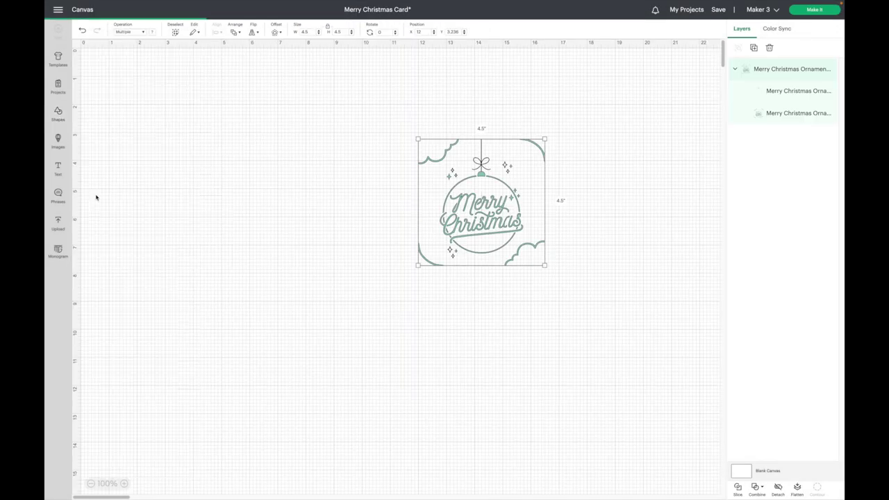
pyautogui.click(329, 27)
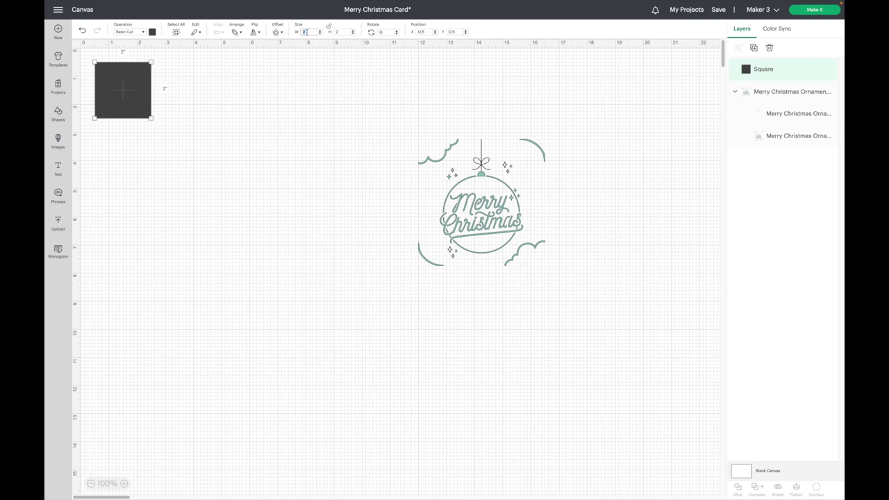
pyautogui.press('Tab')
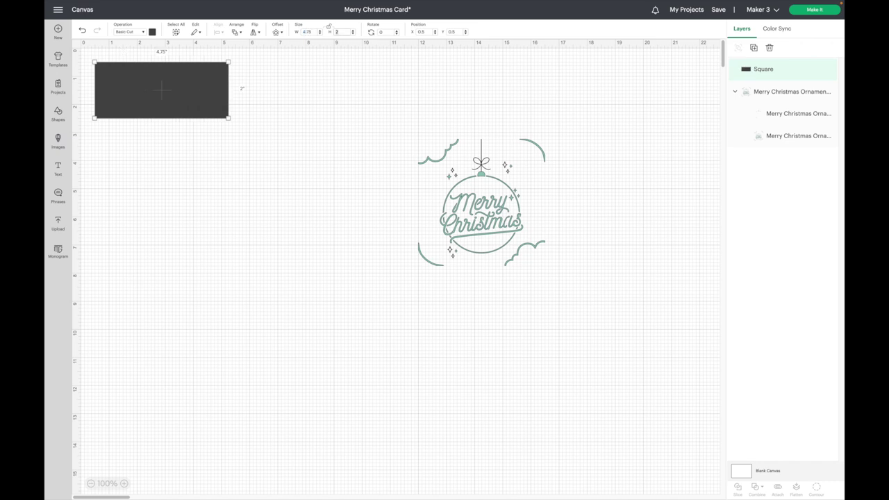
pyautogui.write('6.6')
pyautogui.press('Return')
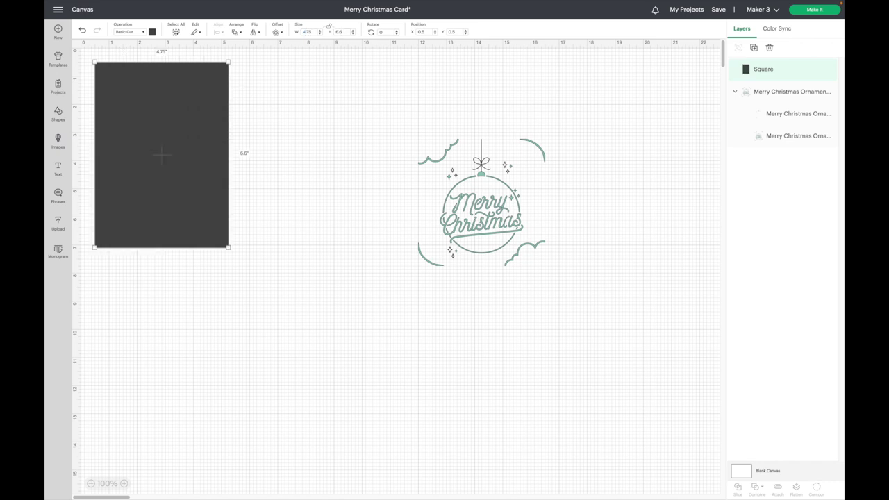
pyautogui.click(129, 31)
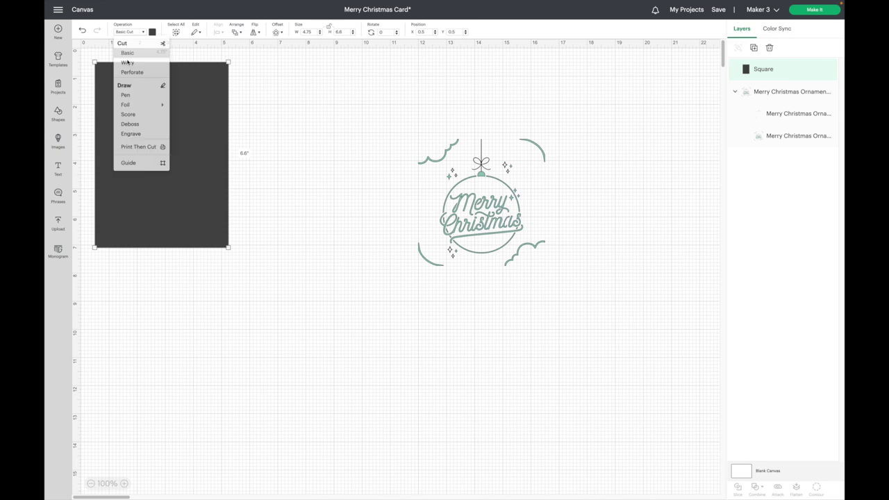
pyautogui.click(131, 168)
# Reposition the guide and ornament, then select the ornament's outer frame layer.
pyautogui.moveTo(208, 168); pyautogui.dragTo(312, 203)
pyautogui.moveTo(499, 221); pyautogui.dragTo(442, 212)
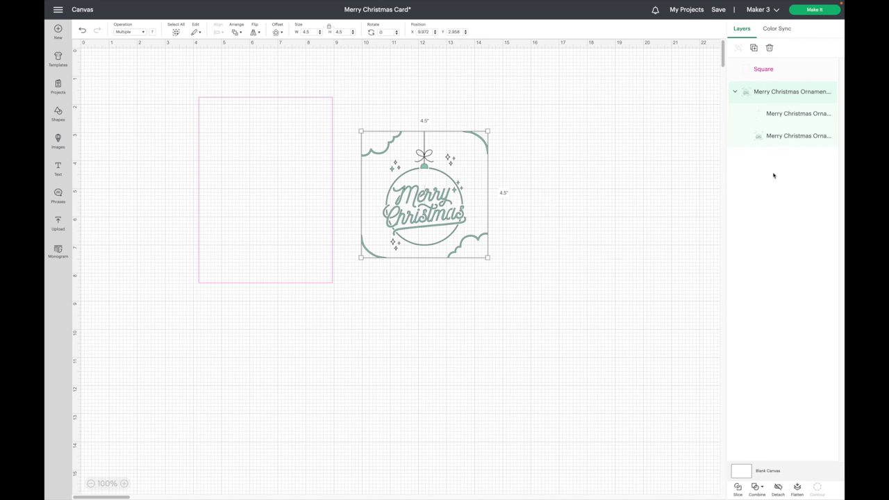
pyautogui.click(783, 114)
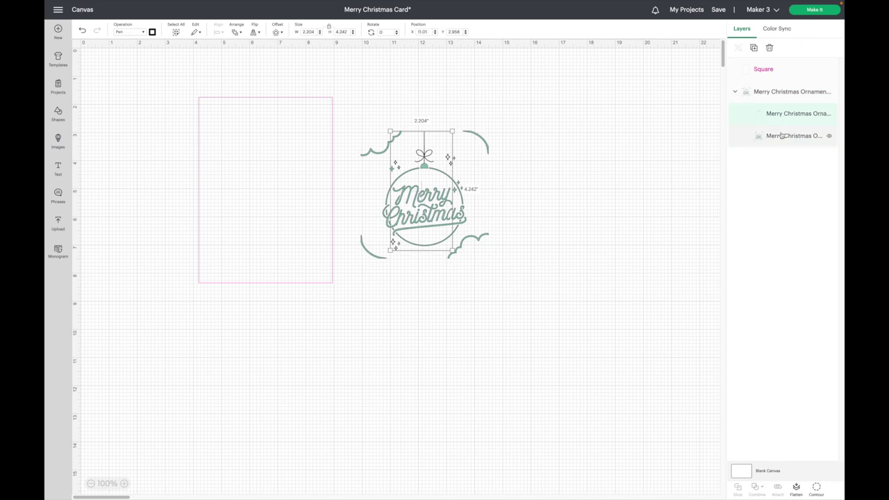
pyautogui.click(781, 135)
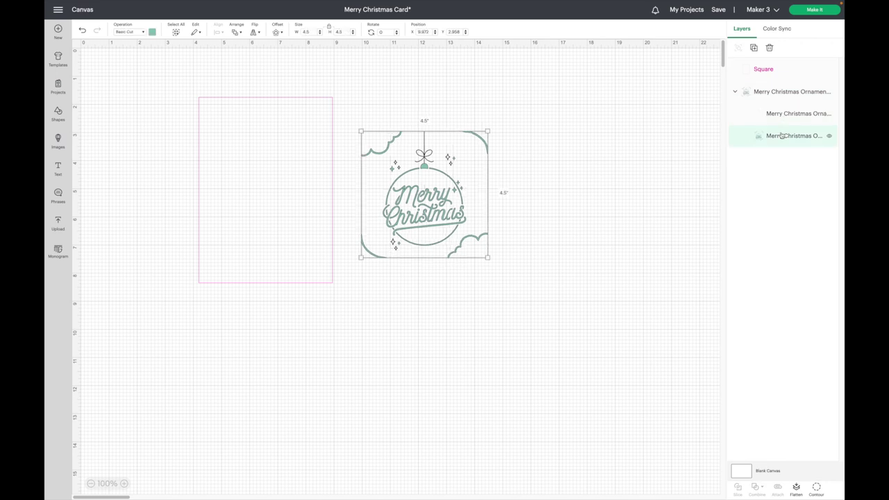
# Use Contour to hide the corner cloud and arc frame pieces from the cut.
pyautogui.click(816, 485)
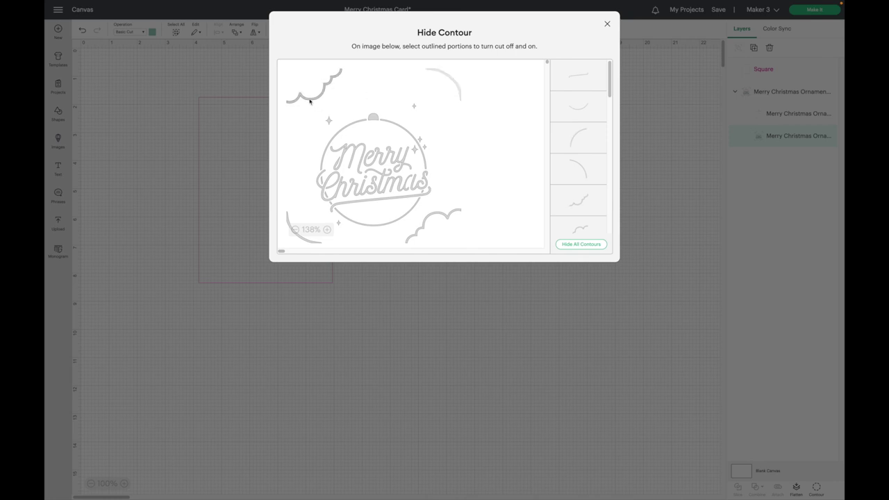
pyautogui.click(310, 101)
pyautogui.scroll(-3, 305, 217)
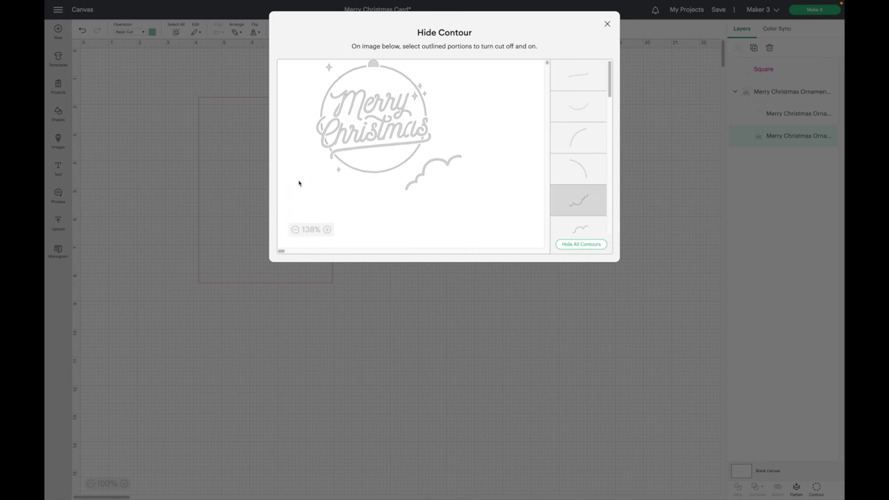
pyautogui.click(460, 349)
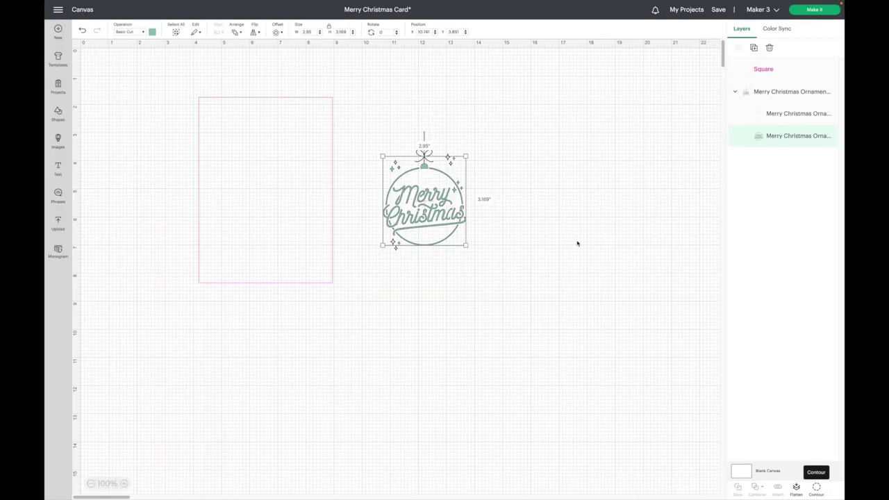
# Move the ornament into the pink guide and enlarge it to 3.423 × 4.921 in.
pyautogui.moveTo(440, 200); pyautogui.dragTo(265, 195)
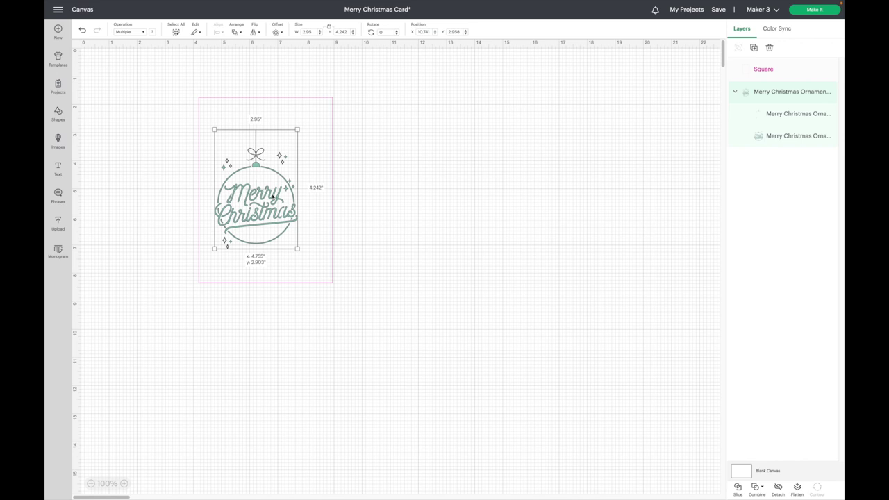
pyautogui.moveTo(299, 255); pyautogui.dragTo(309, 265)
pyautogui.click(482, 218)
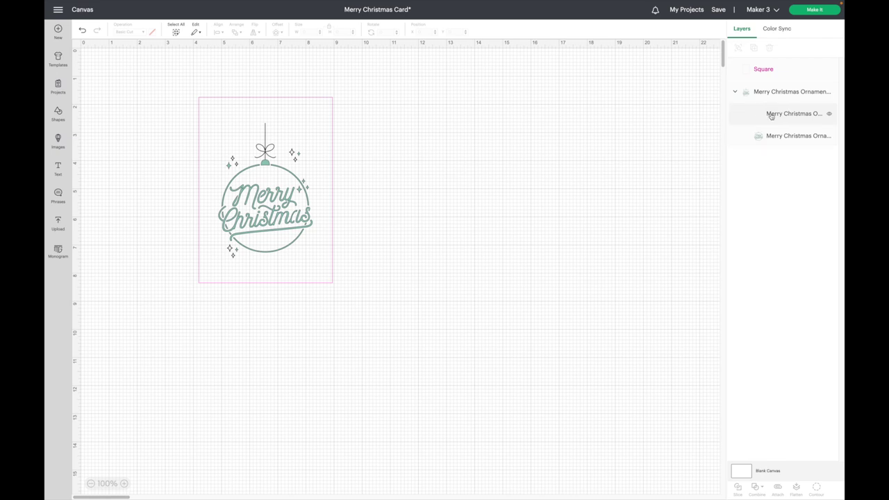
# Color the ornament's artwork layer red, check its pen layer, and deselect.
pyautogui.click(763, 68)
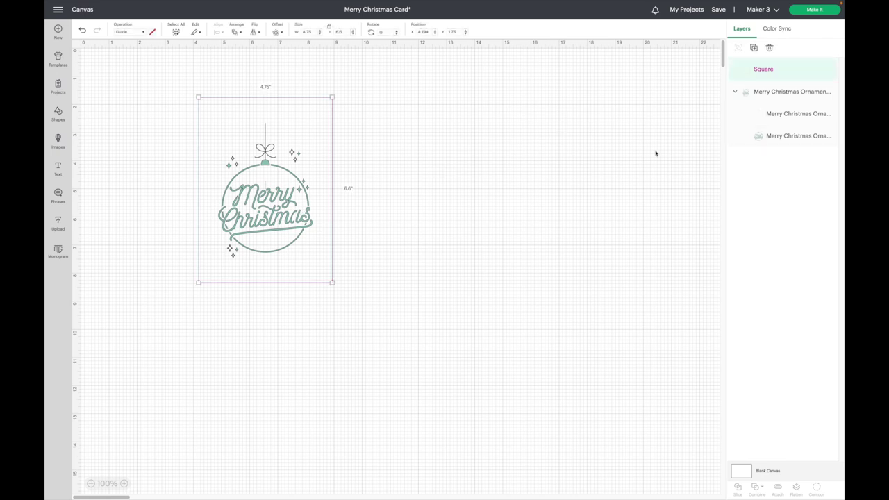
pyautogui.click(771, 136)
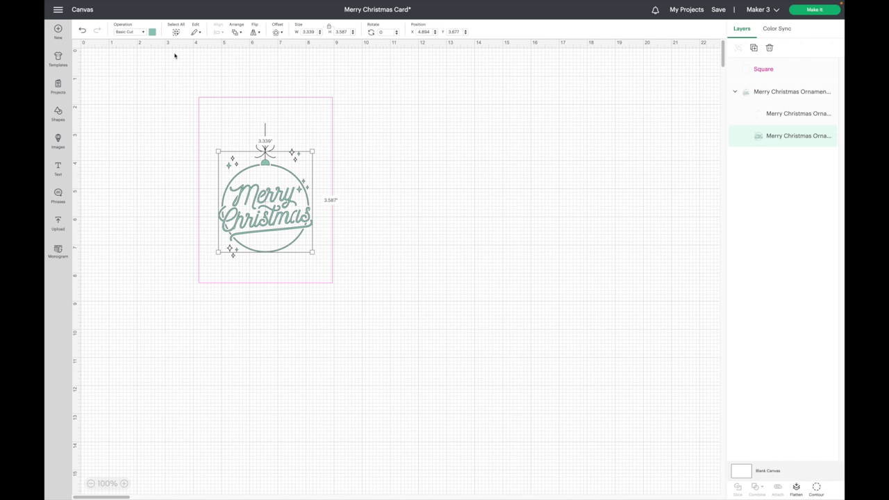
pyautogui.click(152, 32)
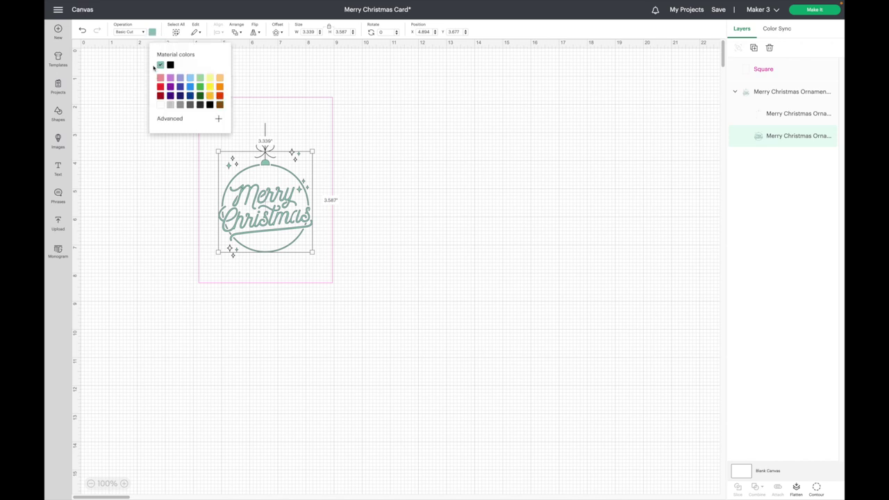
pyautogui.click(160, 86)
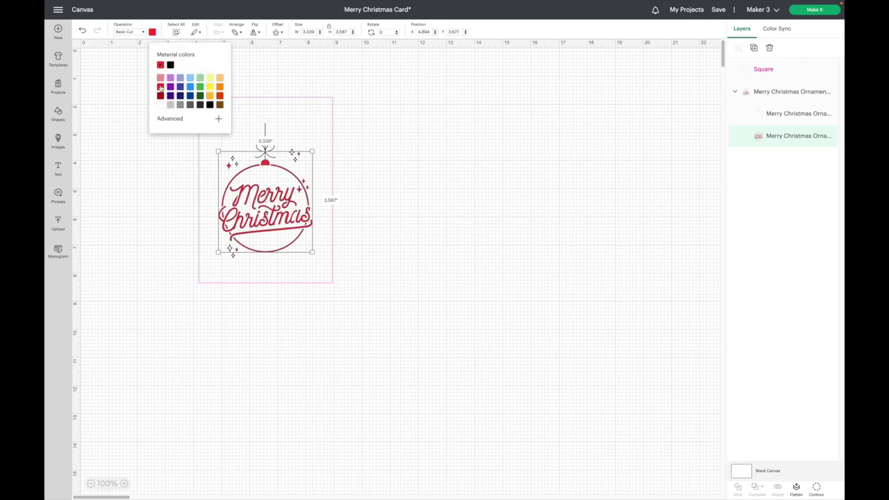
pyautogui.click(445, 137)
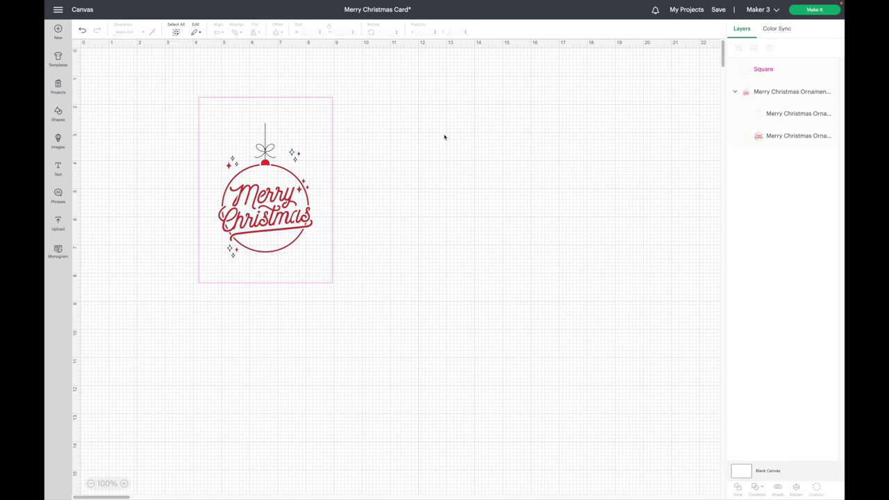
pyautogui.click(776, 120)
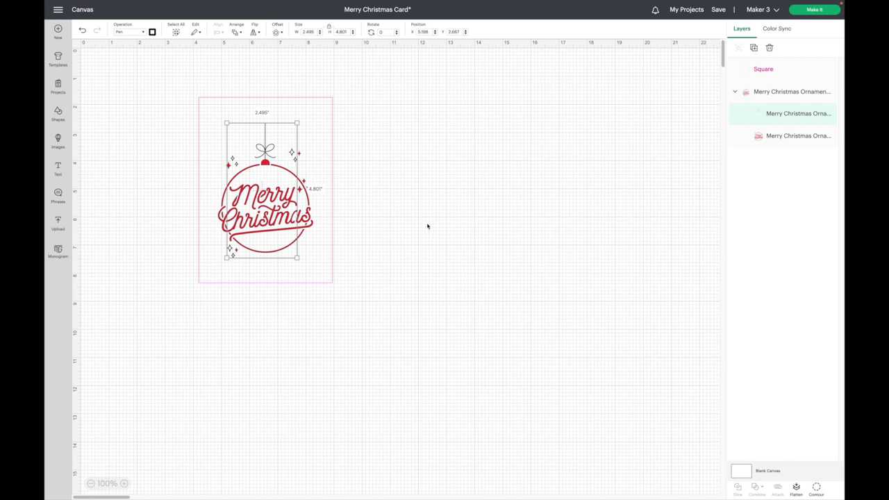
pyautogui.click(153, 167)
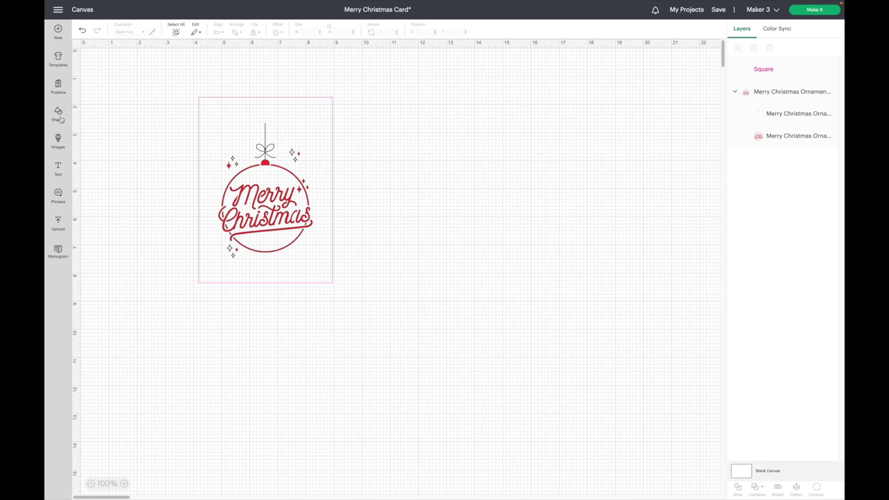
# Search images for 'insert card' and add the first Insert Card Corner Cuts result.
pyautogui.click(58, 140)
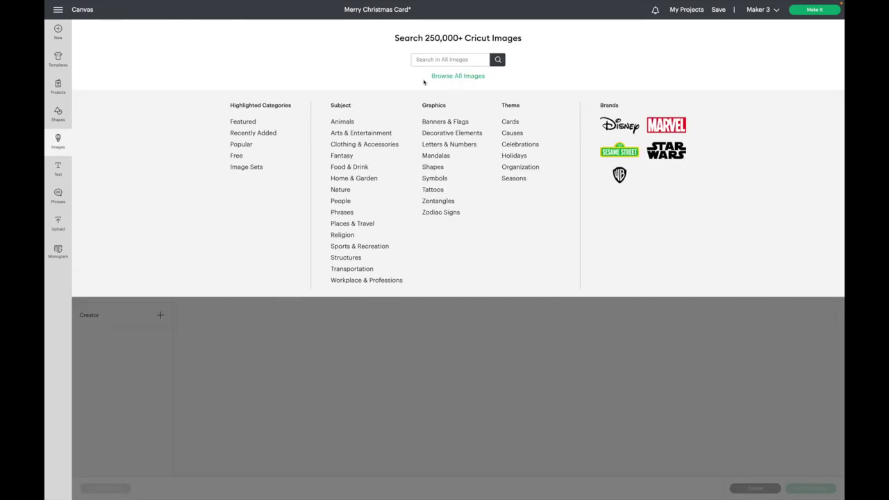
pyautogui.click(444, 59)
pyautogui.write('insert d')
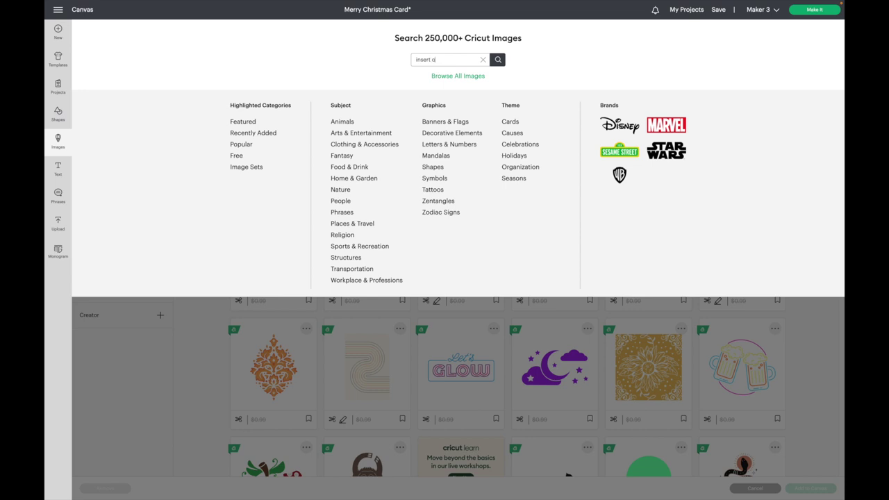
pyautogui.write('ard')
pyautogui.press('Return')
pyautogui.scroll(-1, 640, 329)
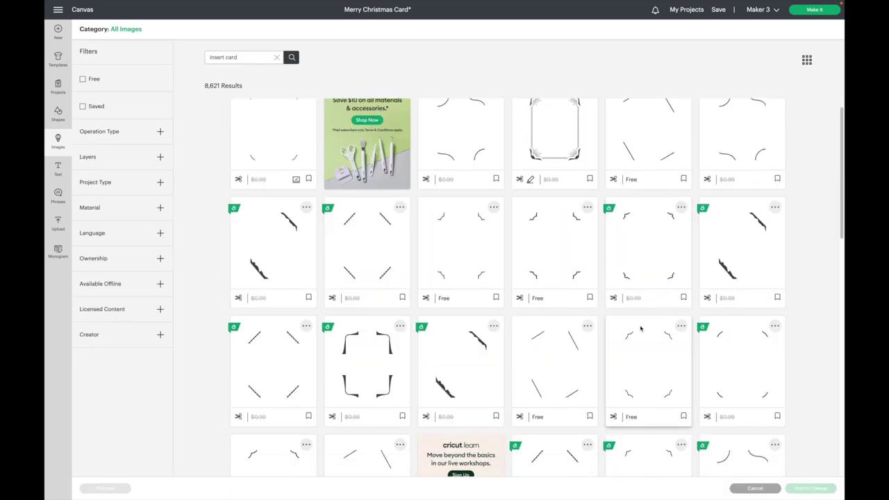
pyautogui.scroll(1, 278, 153)
pyautogui.click(273, 149)
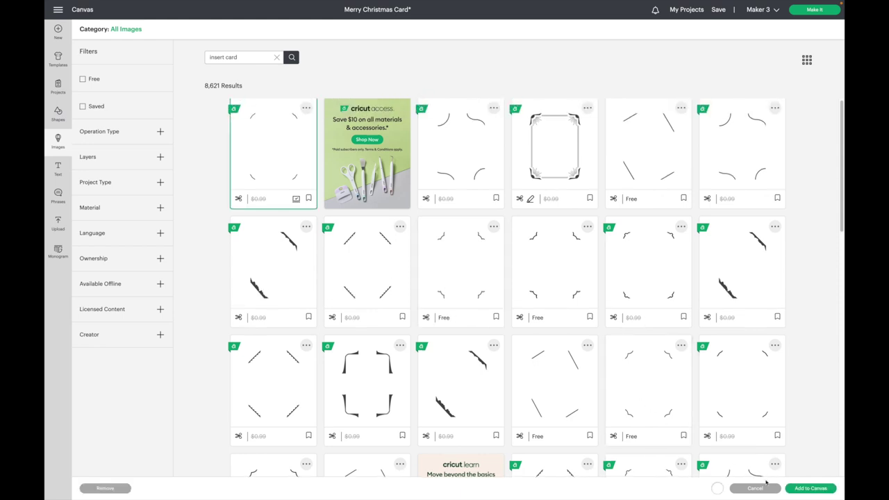
pyautogui.click(809, 489)
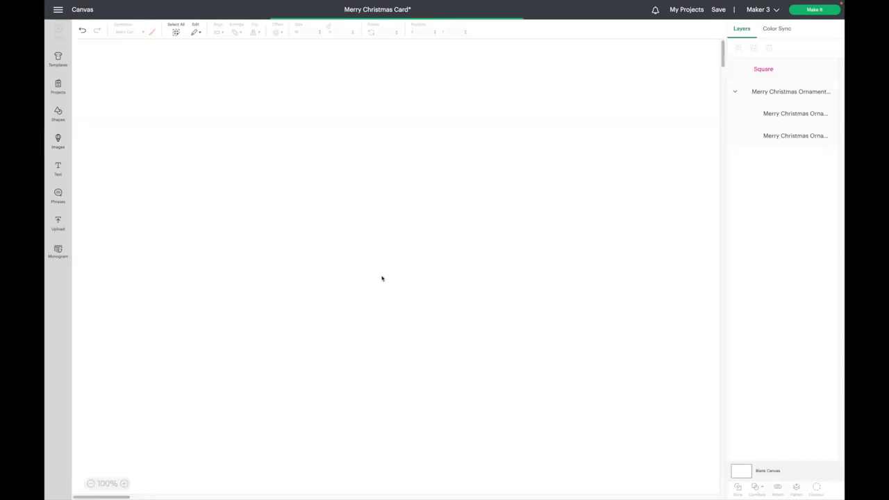
# Move the 4.25 × 6 in corner cuts frame onto the card and attach it to the ornament group.
pyautogui.moveTo(153, 148); pyautogui.dragTo(272, 194)
pyautogui.click(396, 134)
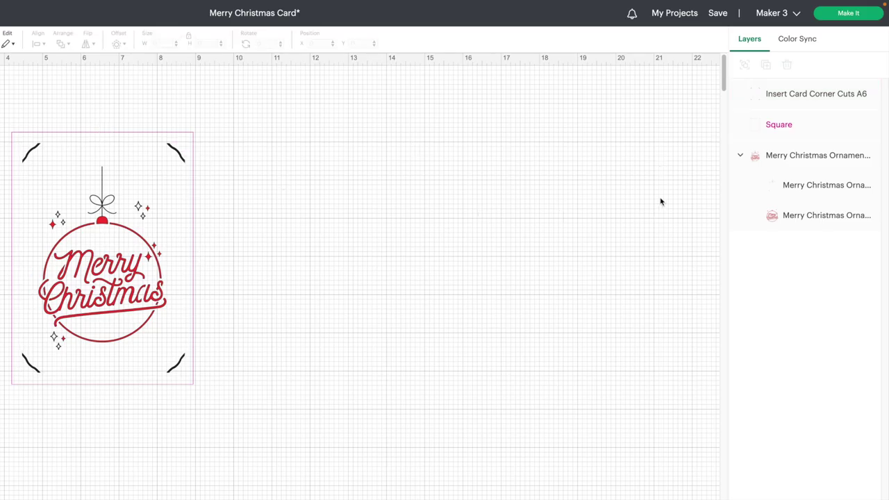
pyautogui.click(806, 99)
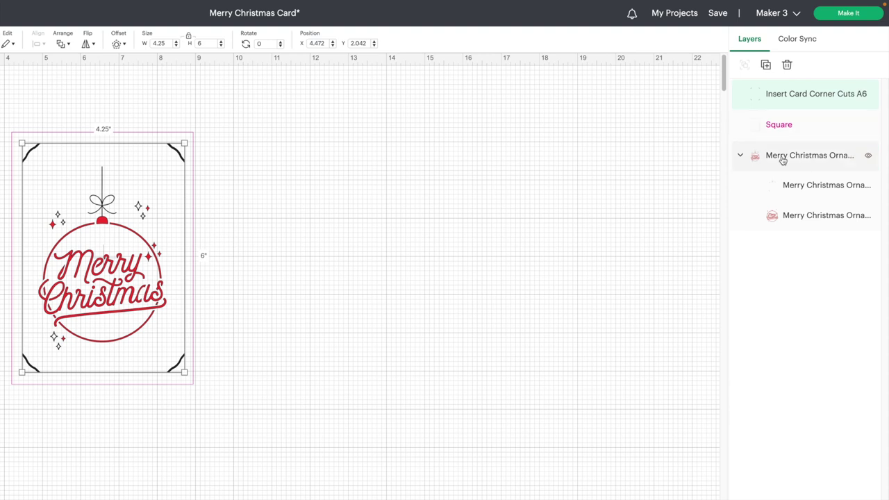
pyautogui.keyDown('shift'); pyautogui.click(791, 164); pyautogui.keyUp('shift')
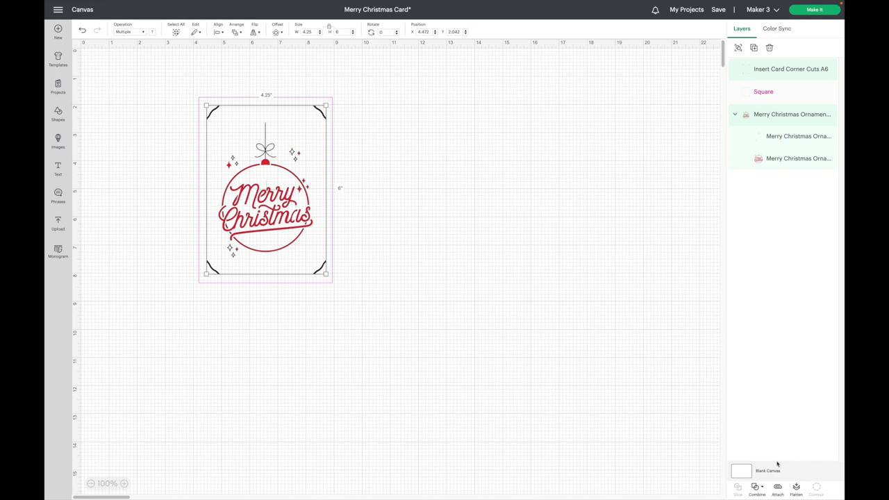
pyautogui.click(777, 488)
pyautogui.click(396, 179)
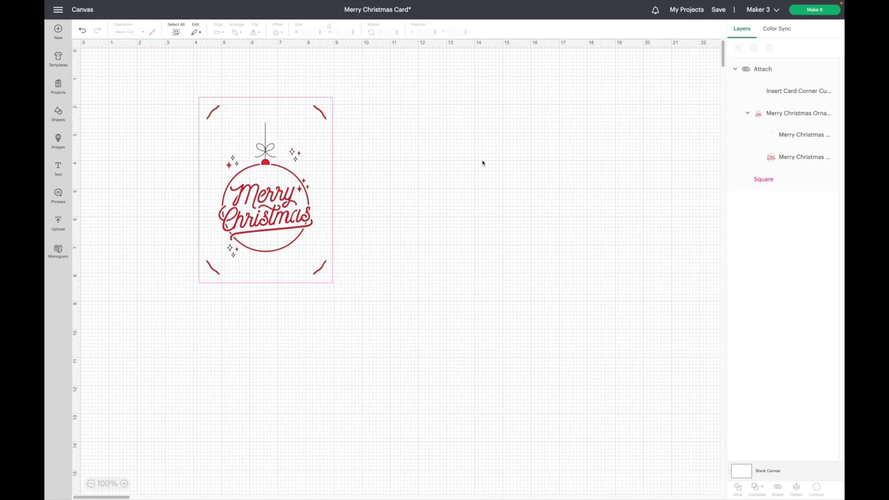
# Duplicate the 4.75 × 6.6 in Square guide and place the copy right of the card at X 9.75.
pyautogui.click(763, 184)
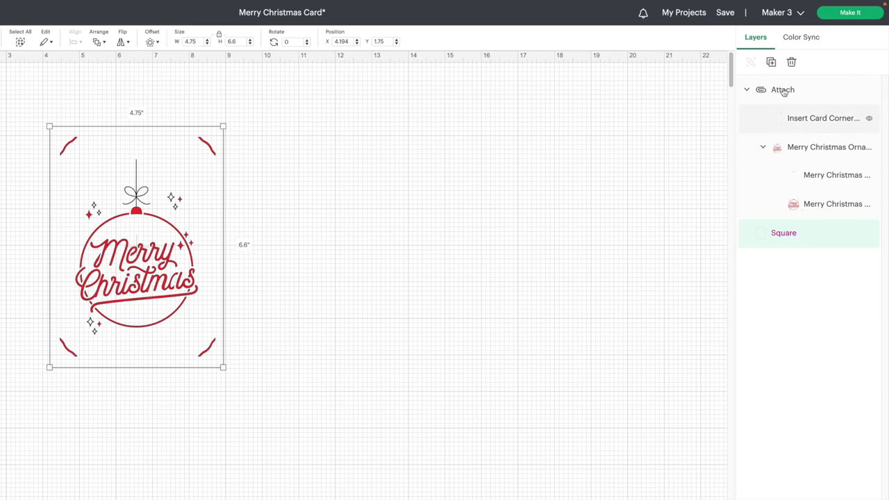
pyautogui.click(770, 62)
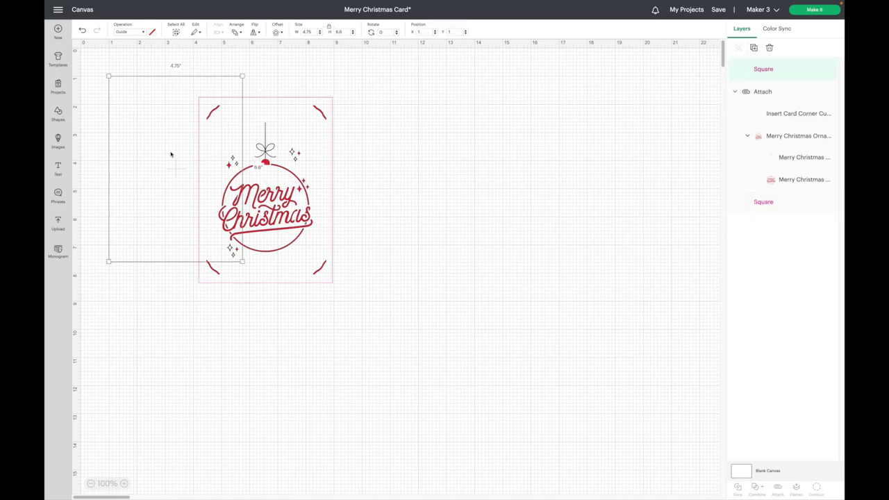
pyautogui.moveTo(153, 147); pyautogui.dragTo(400, 169)
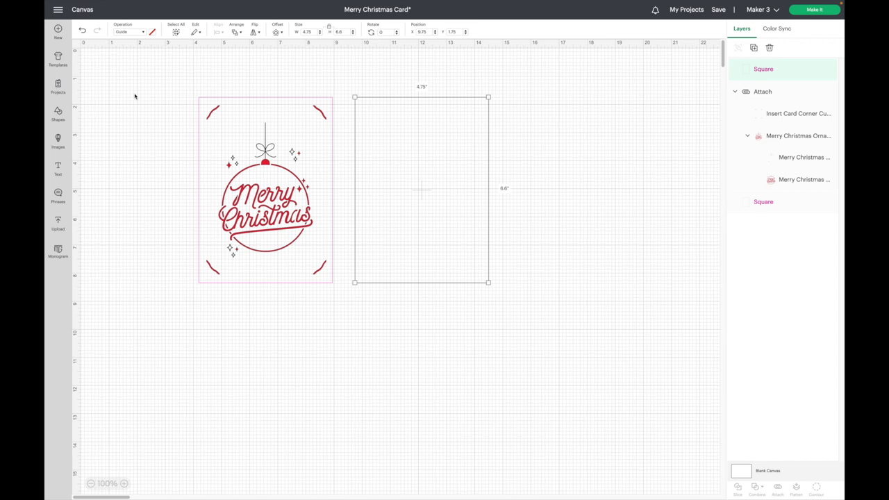
# Add a text box in the Writing font Alyssa Stencil Script and select its placeholder text for replacing.
pyautogui.click(58, 167)
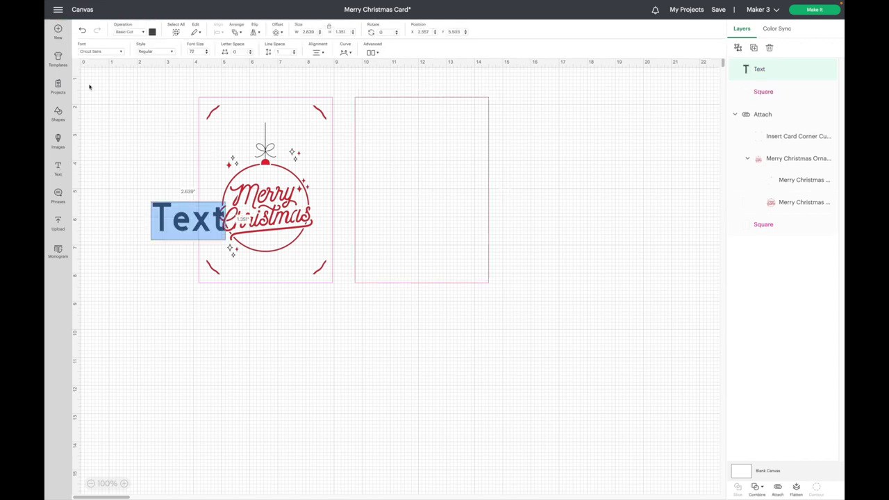
pyautogui.click(97, 52)
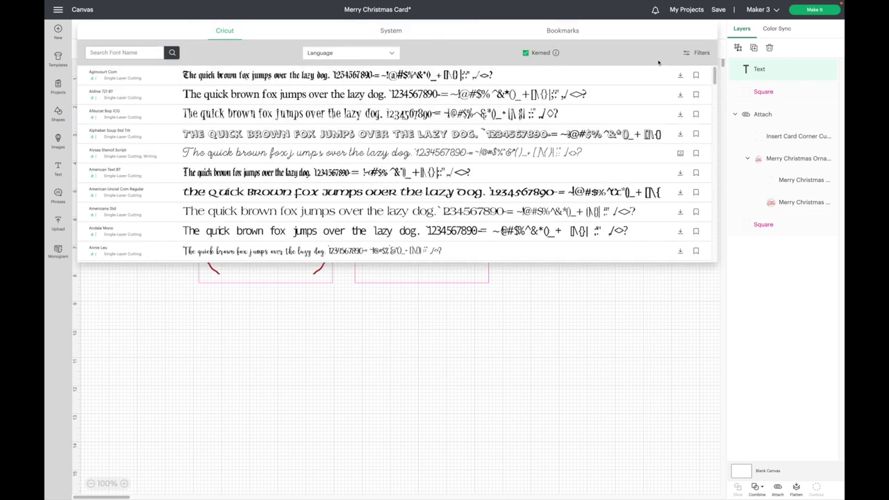
pyautogui.click(694, 55)
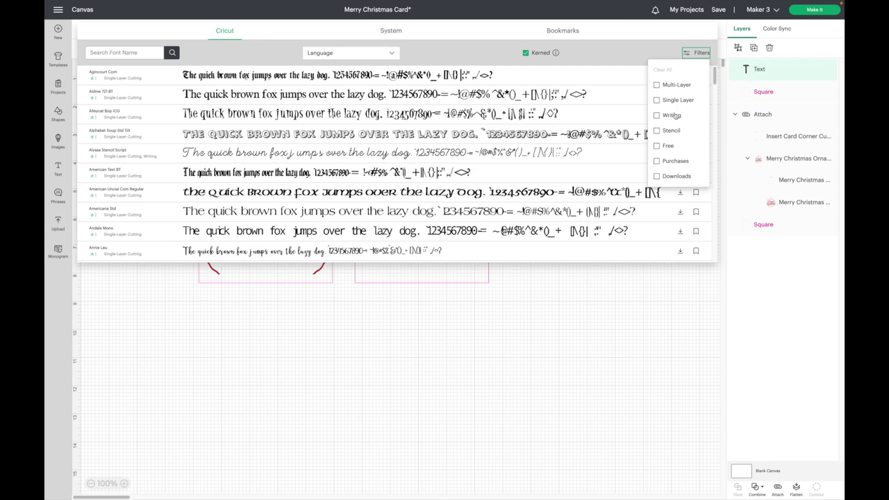
pyautogui.click(674, 115)
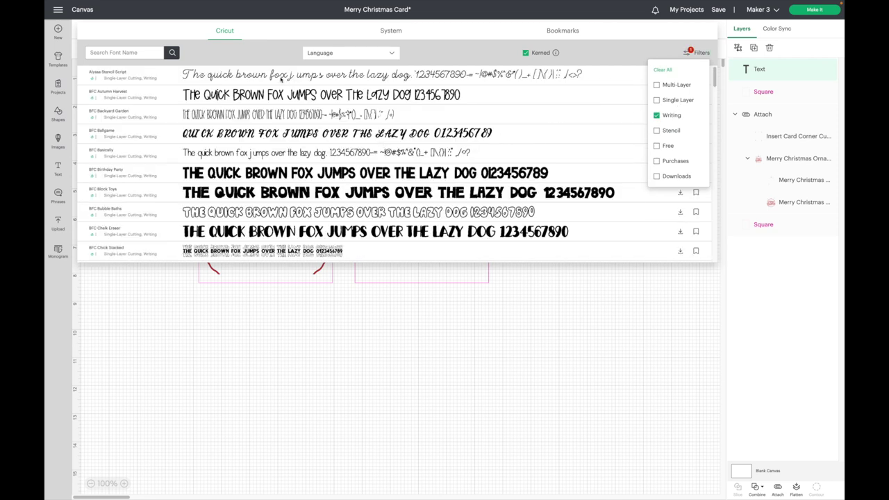
pyautogui.click(280, 79)
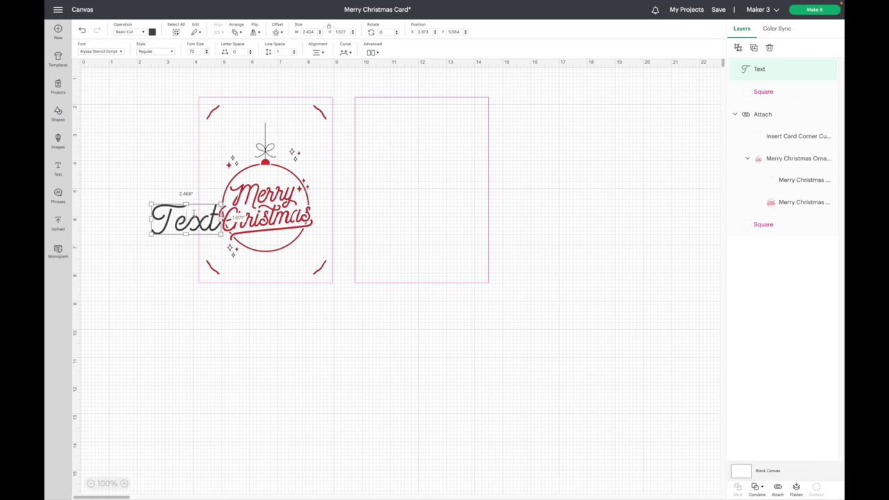
pyautogui.doubleClick(194, 213)
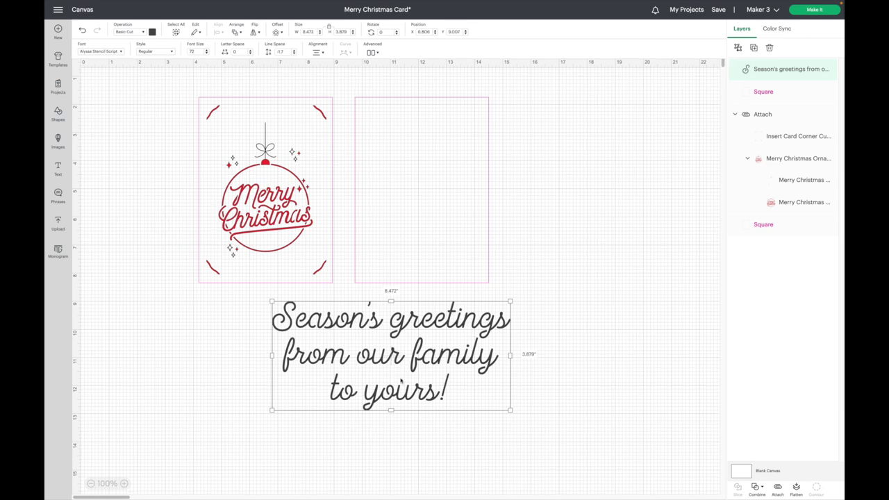
# Switch the greeting to Writing style, shrink it to 4.325 × 1.857 in, and place it in the right card panel.
pyautogui.click(145, 52)
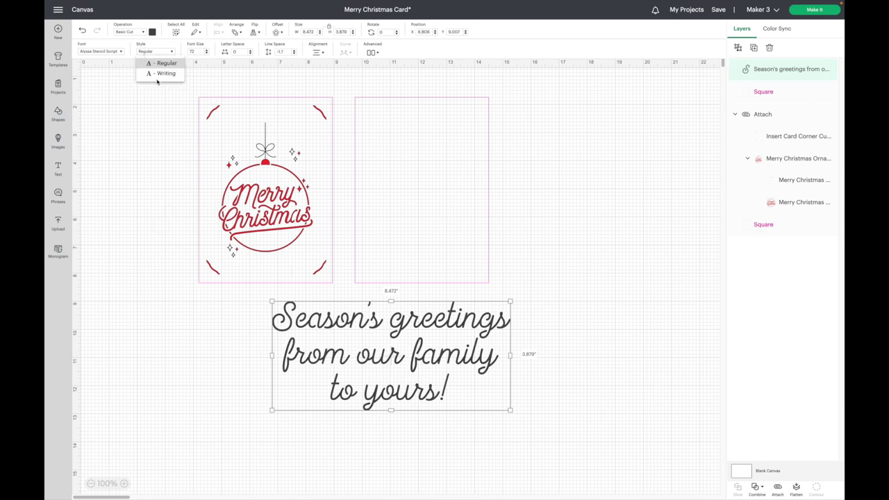
pyautogui.click(162, 79)
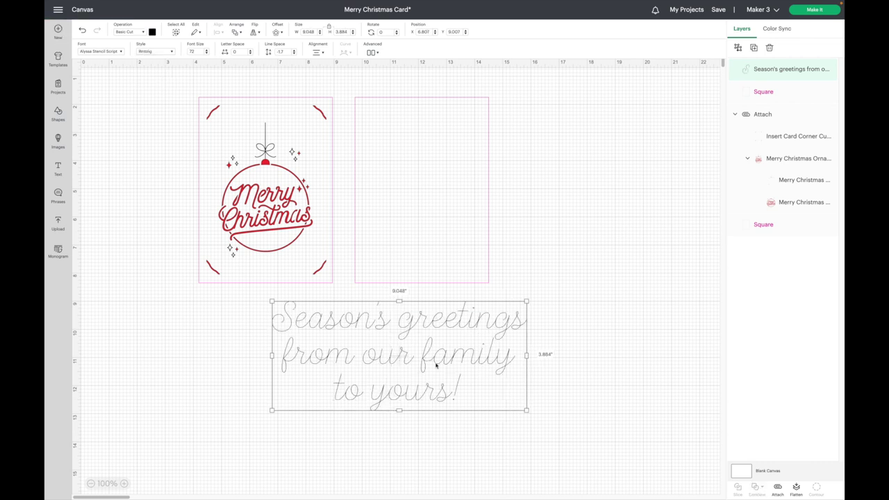
pyautogui.moveTo(411, 373); pyautogui.dragTo(434, 255)
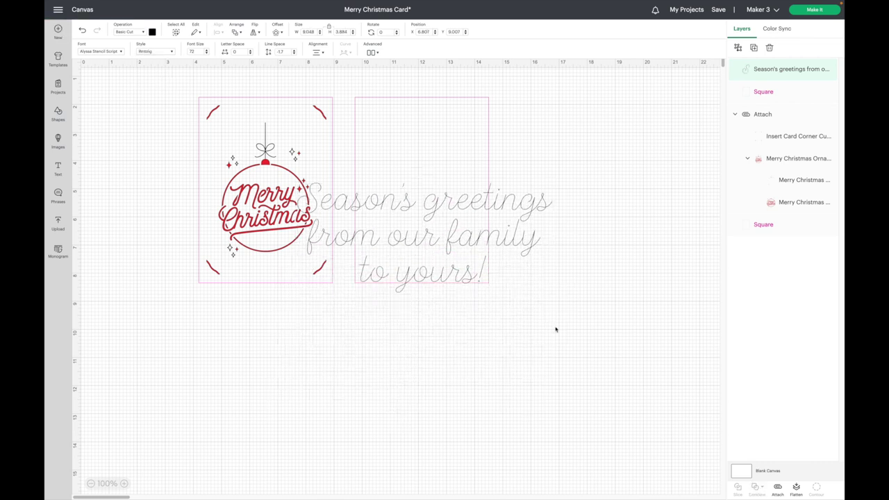
pyautogui.moveTo(498, 284); pyautogui.dragTo(420, 235)
pyautogui.moveTo(361, 208); pyautogui.dragTo(424, 165)
pyautogui.click(125, 33)
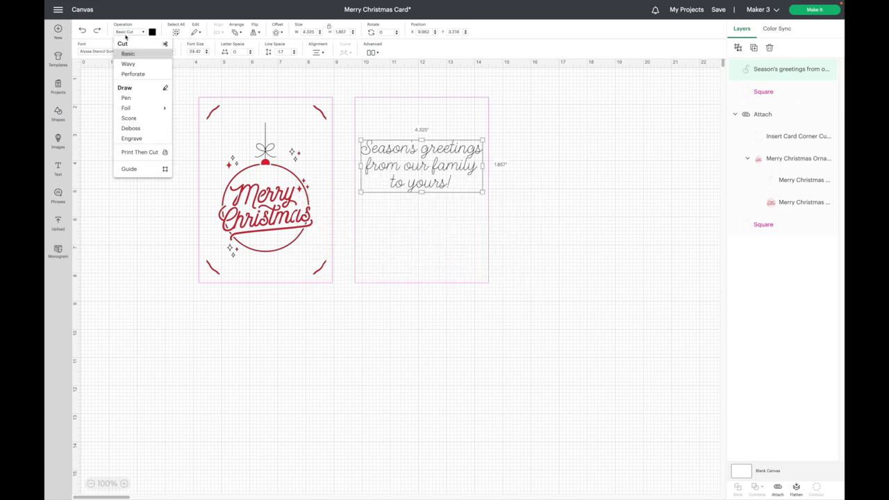
pyautogui.click(126, 97)
pyautogui.click(311, 371)
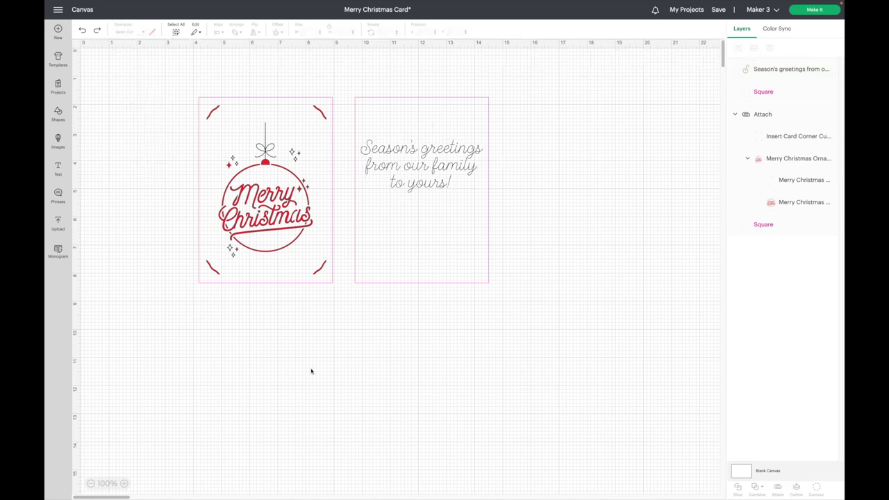
pyautogui.click(262, 240)
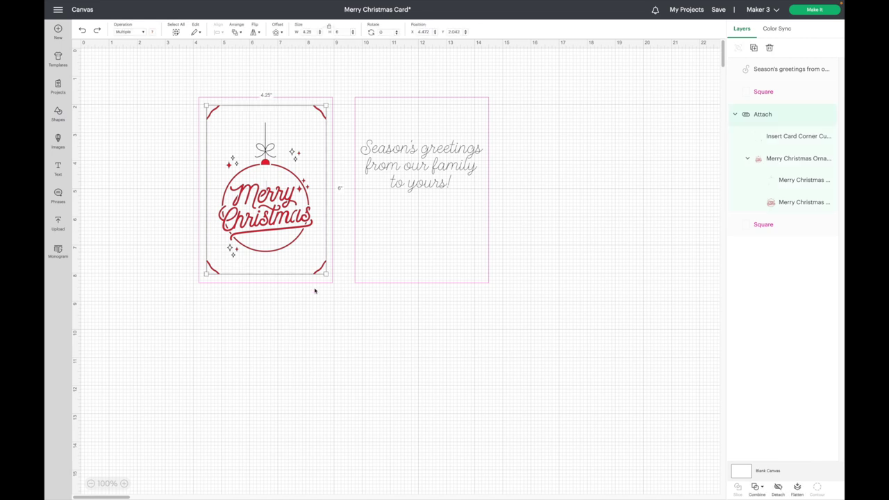
pyautogui.moveTo(325, 275); pyautogui.dragTo(331, 280)
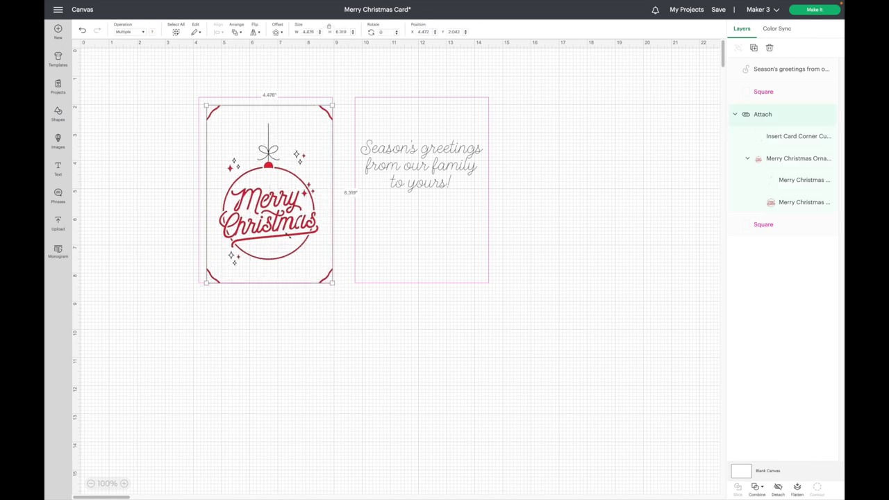
pyautogui.moveTo(288, 237); pyautogui.dragTo(284, 236)
pyautogui.click(555, 167)
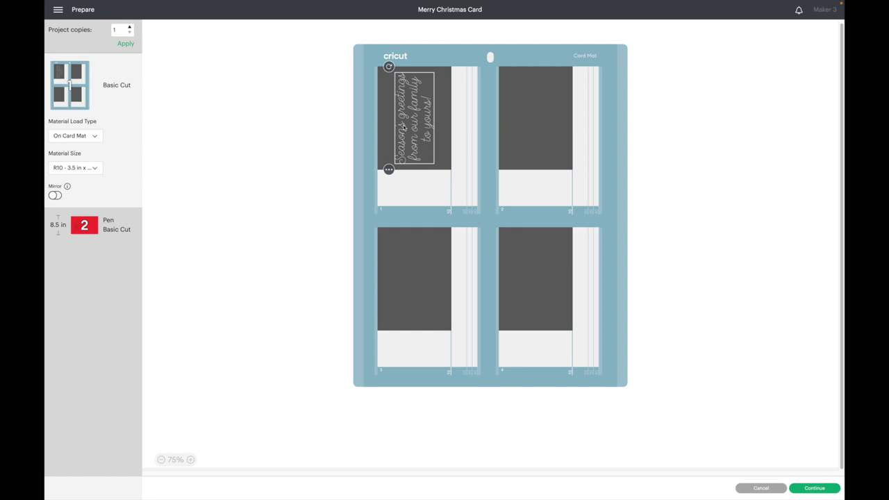
pyautogui.click(86, 227)
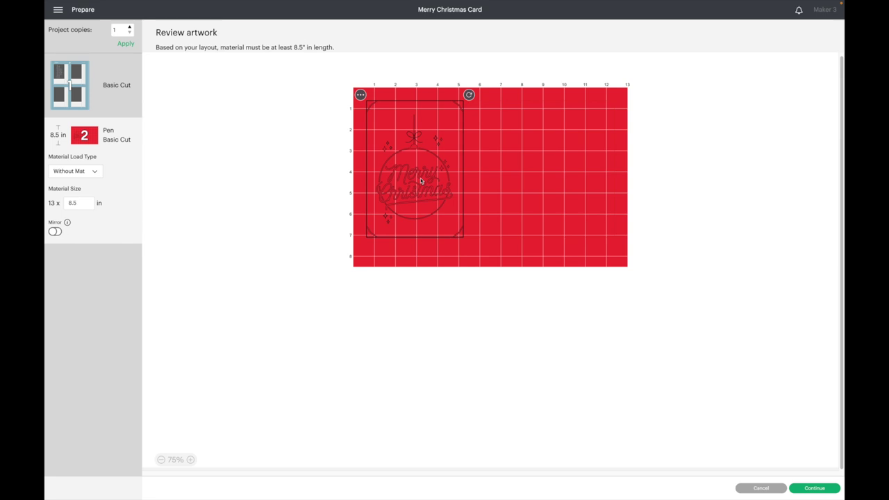
pyautogui.click(773, 489)
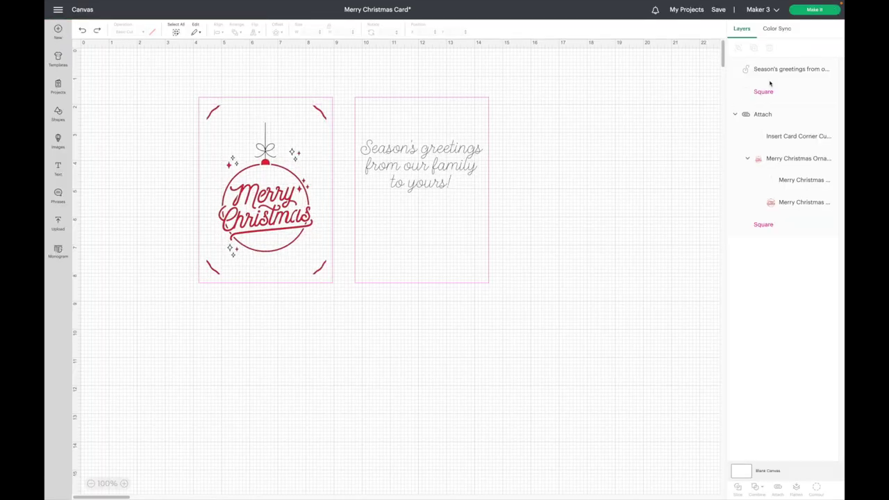
# In mat preparation, set the card size to R40 on both mat 1 and mat 2.
pyautogui.click(810, 12)
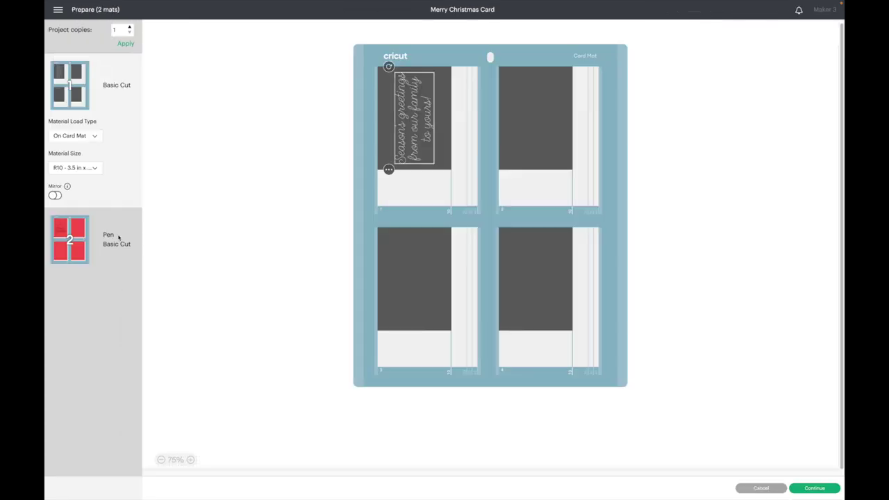
pyautogui.click(71, 168)
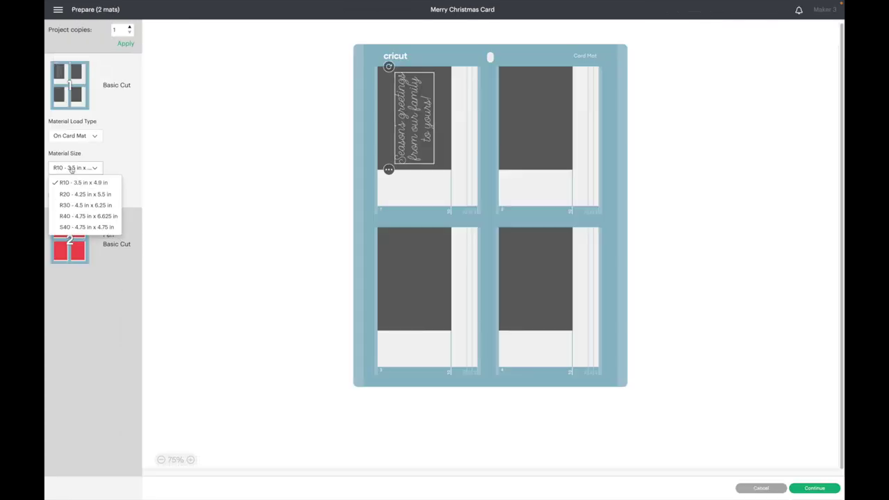
pyautogui.click(80, 216)
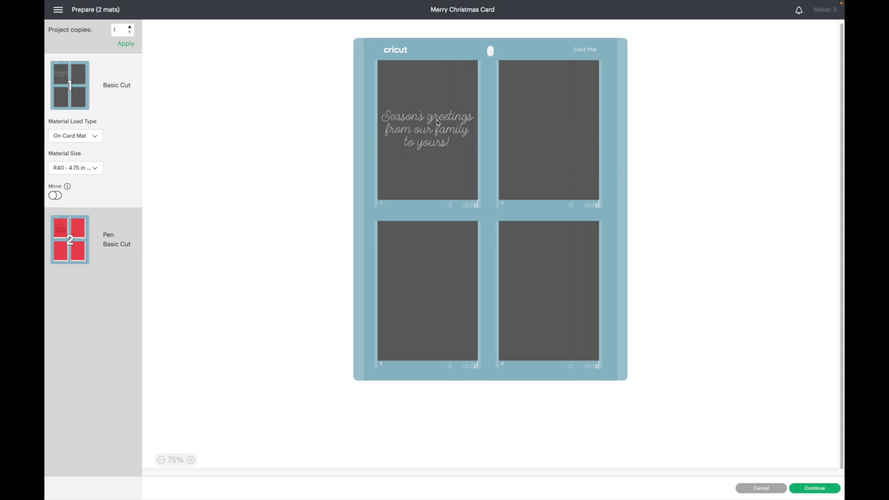
pyautogui.click(82, 250)
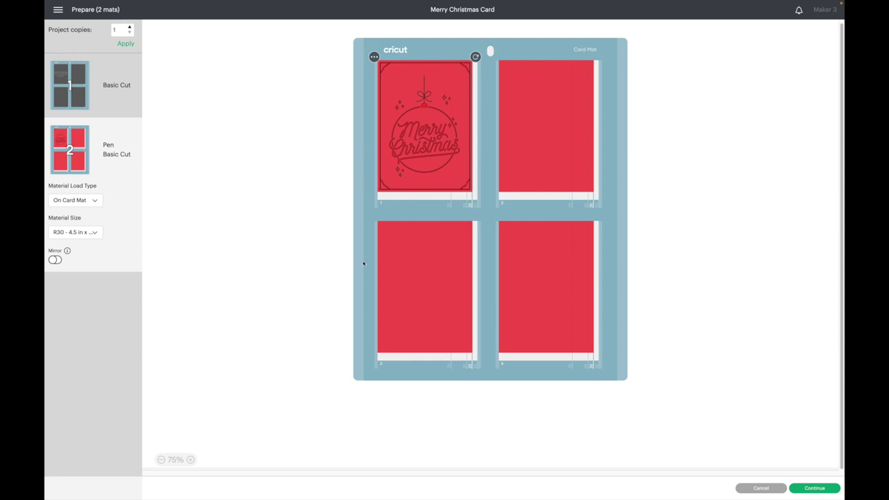
pyautogui.click(84, 233)
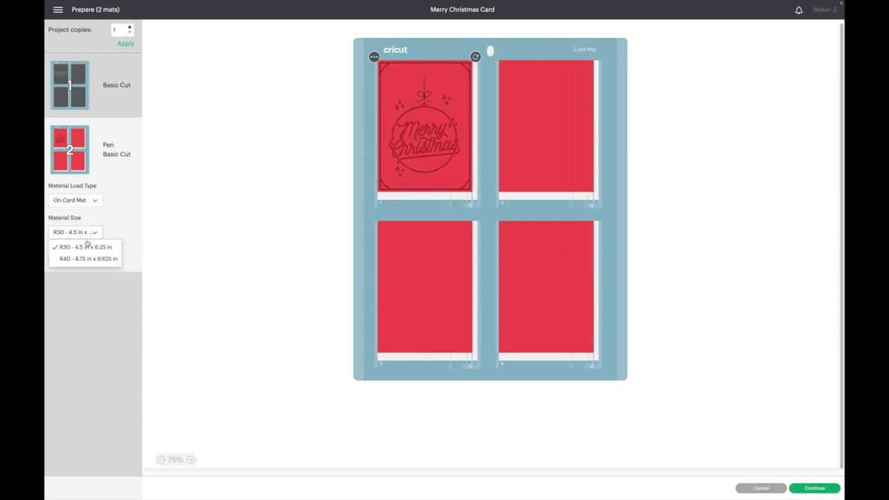
pyautogui.click(92, 259)
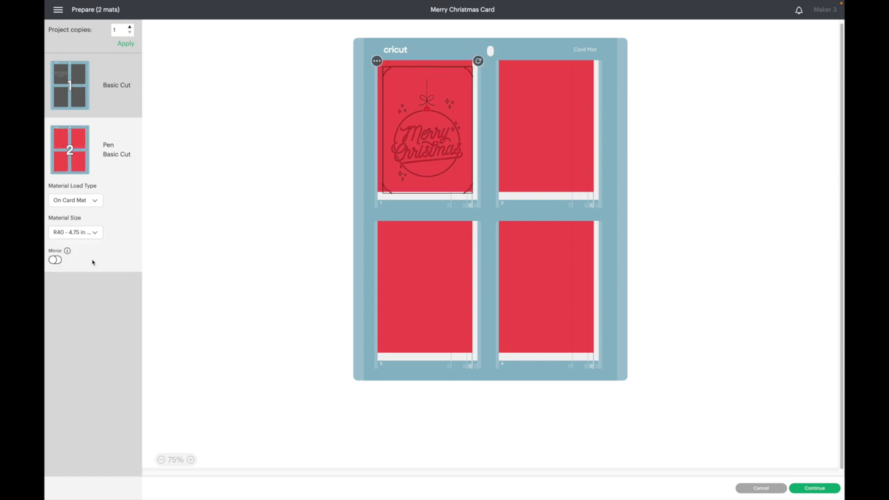
# Move the greeting text higher on the first card of mat 1.
pyautogui.click(276, 230)
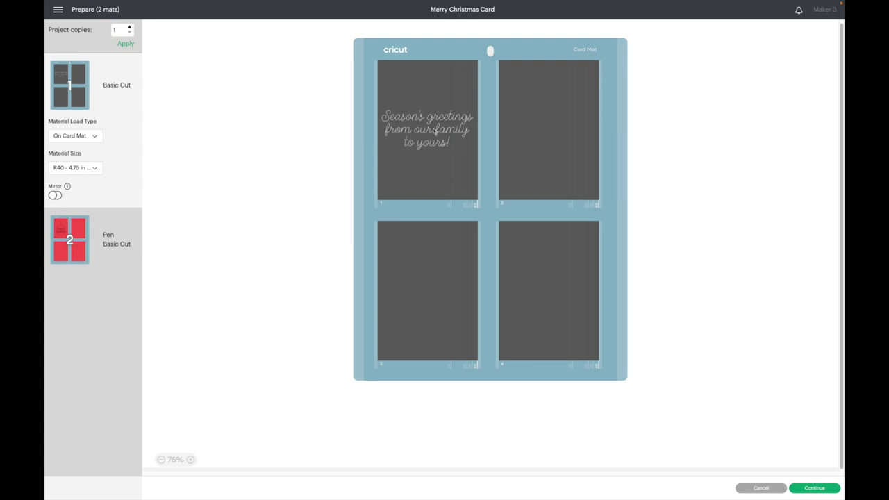
pyautogui.click(435, 131)
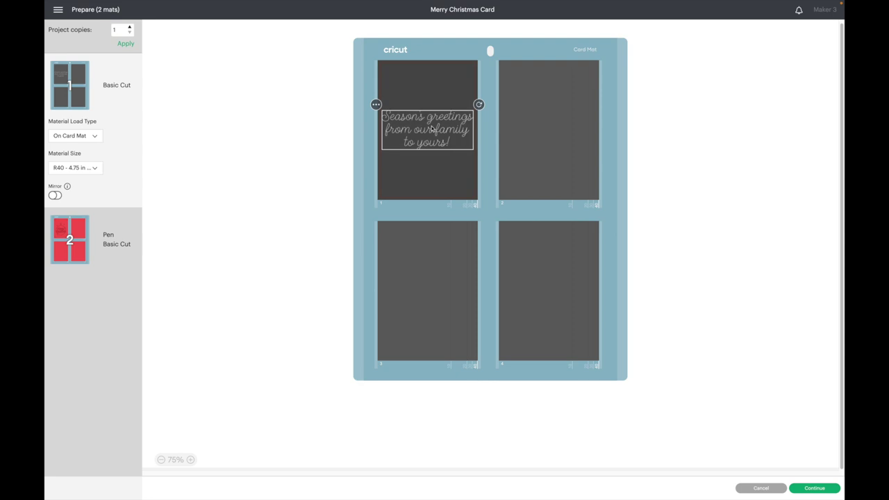
pyautogui.moveTo(431, 123); pyautogui.dragTo(431, 100)
pyautogui.click(343, 202)
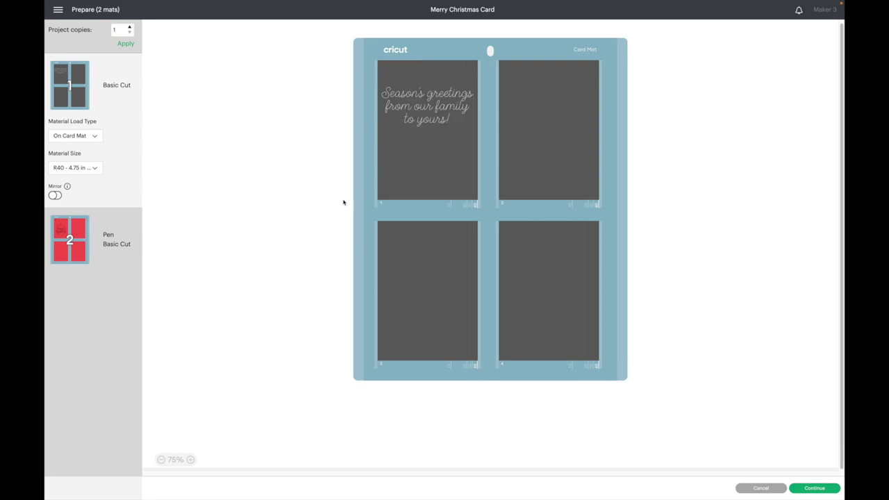
# Search materials for 'insert' and set Insert Card - Cardstock as the base material.
pyautogui.click(815, 488)
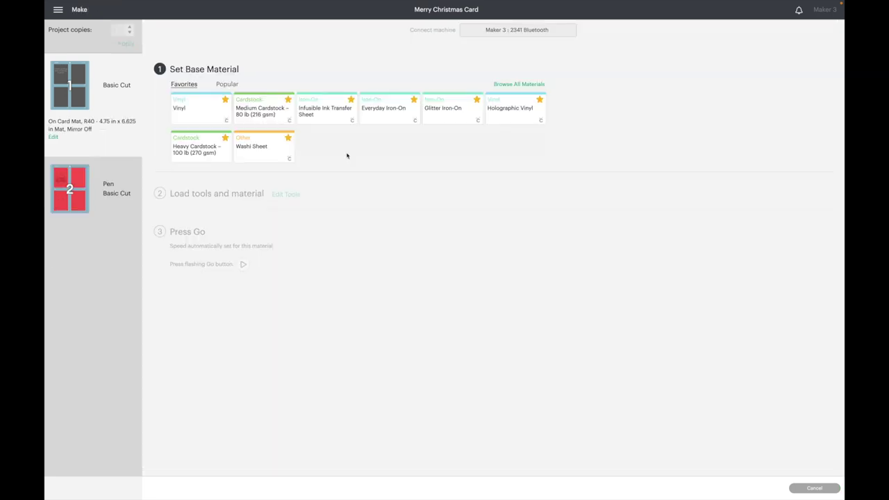
pyautogui.click(510, 85)
pyautogui.click(540, 42)
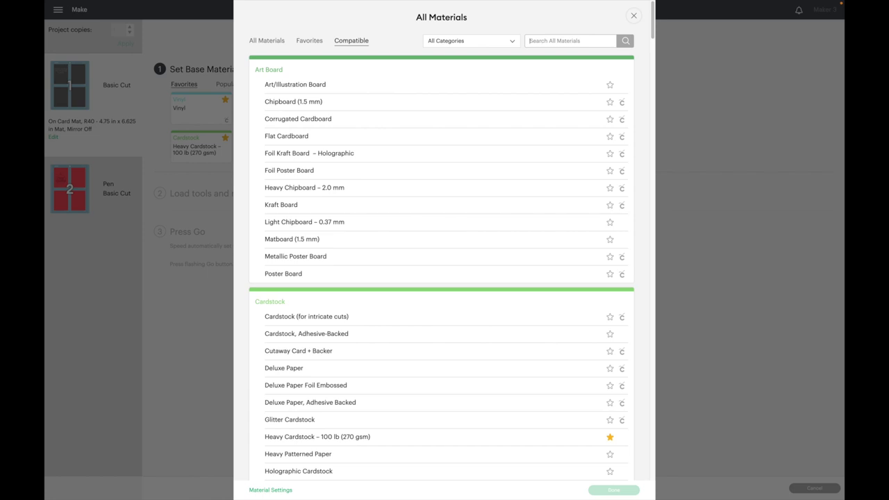
pyautogui.write('insert')
pyautogui.click(325, 77)
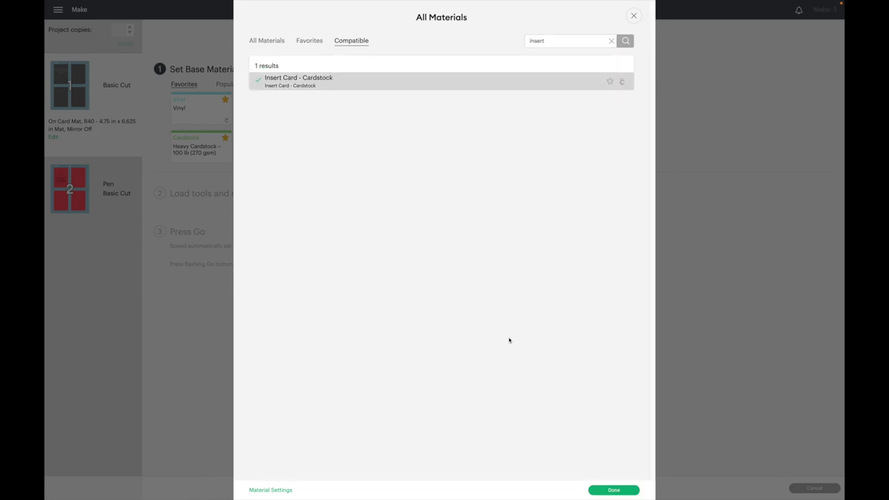
pyautogui.click(614, 490)
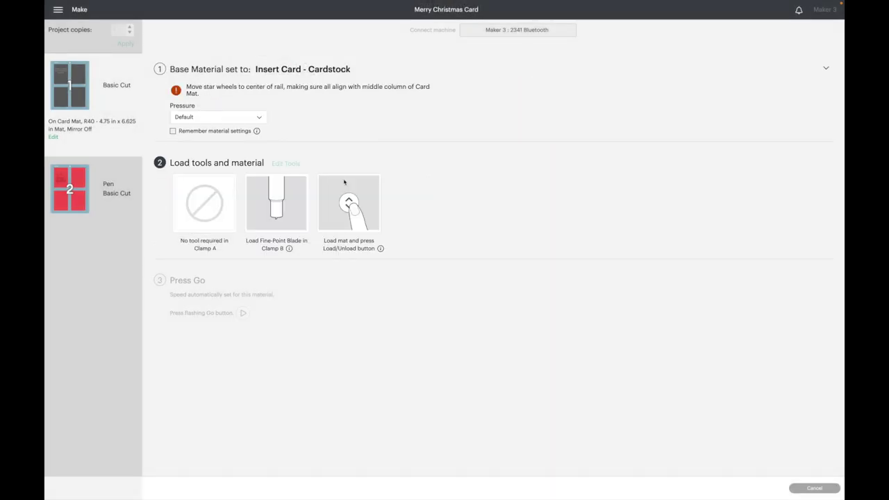